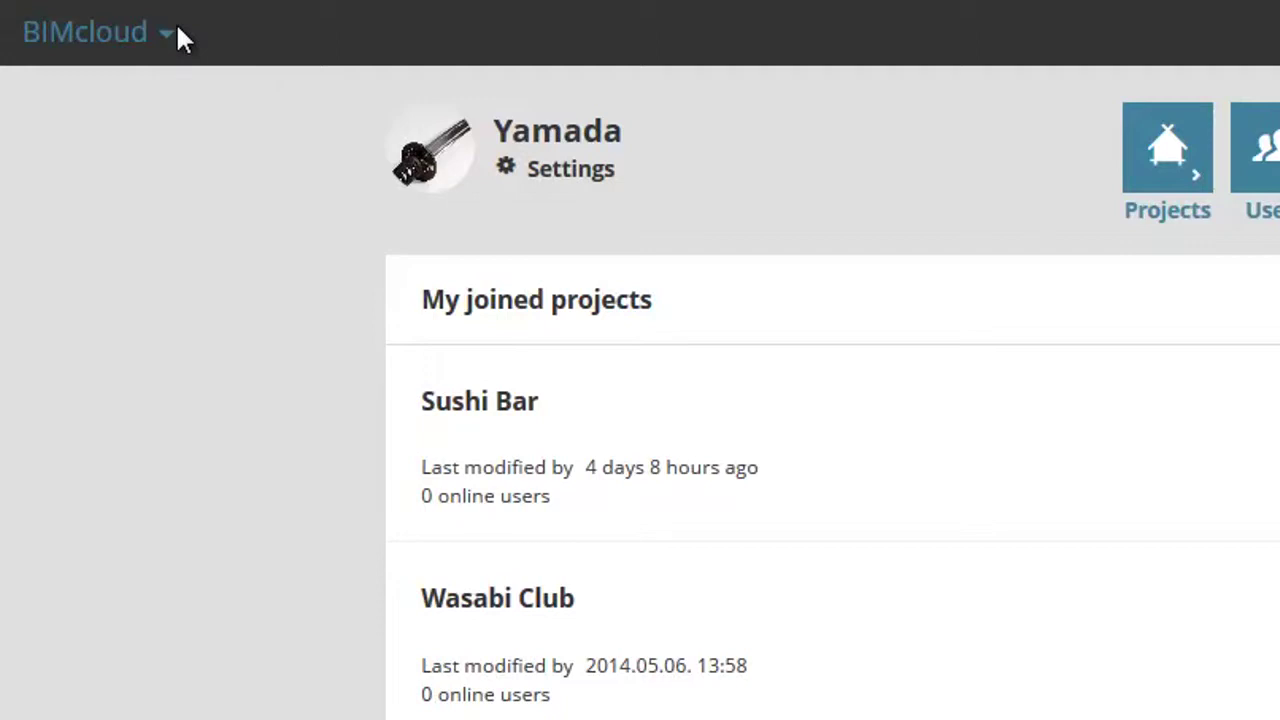
Open the LDAP directory services page in the BIMcloud settings
click(162, 45)
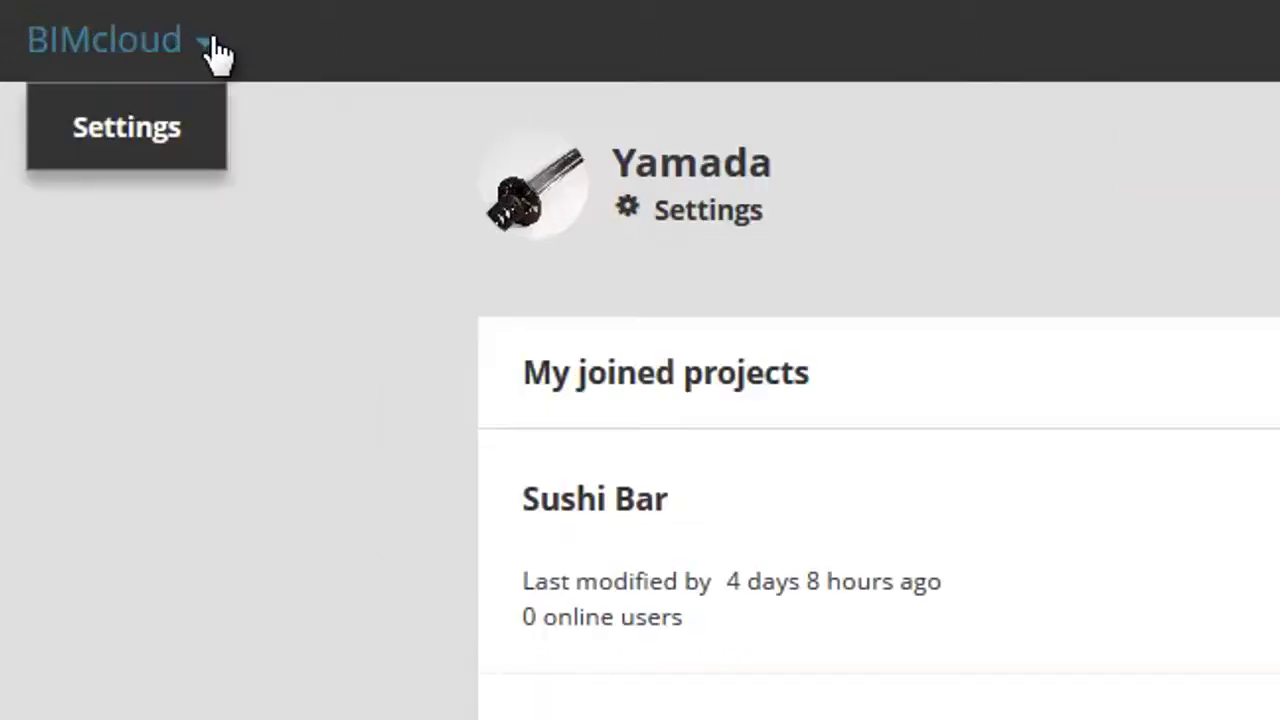
click(192, 130)
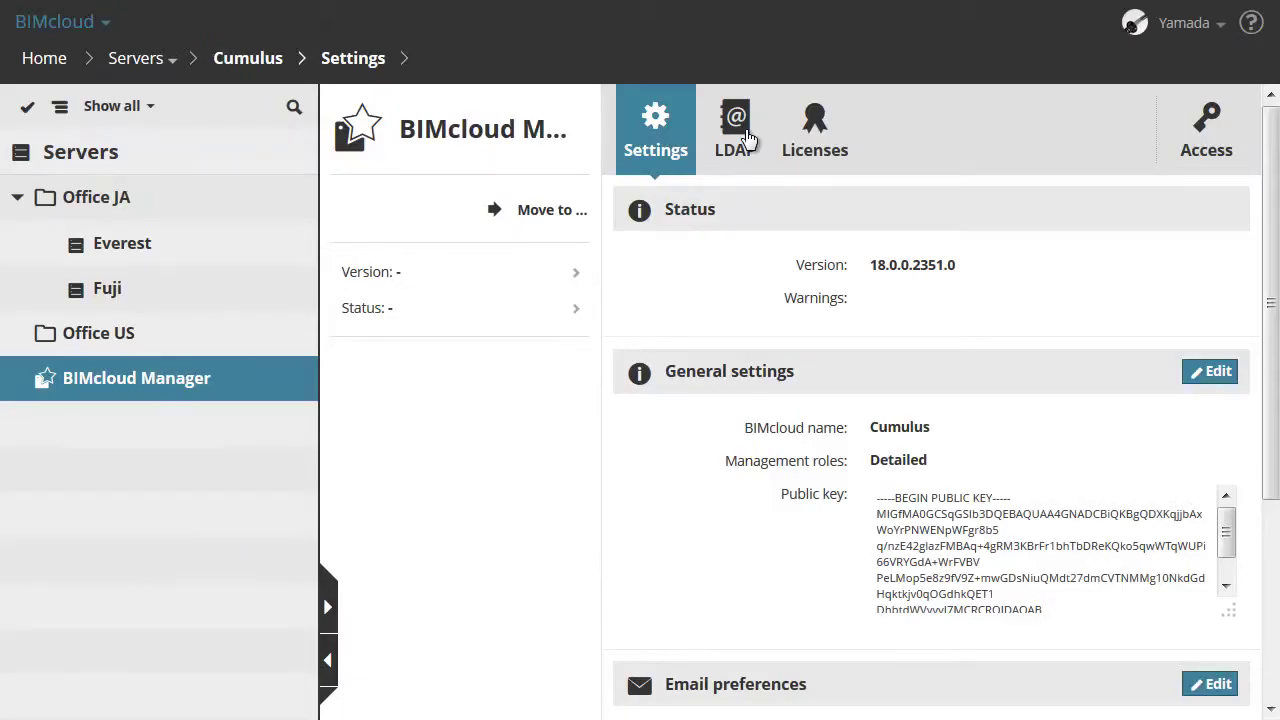
click(736, 130)
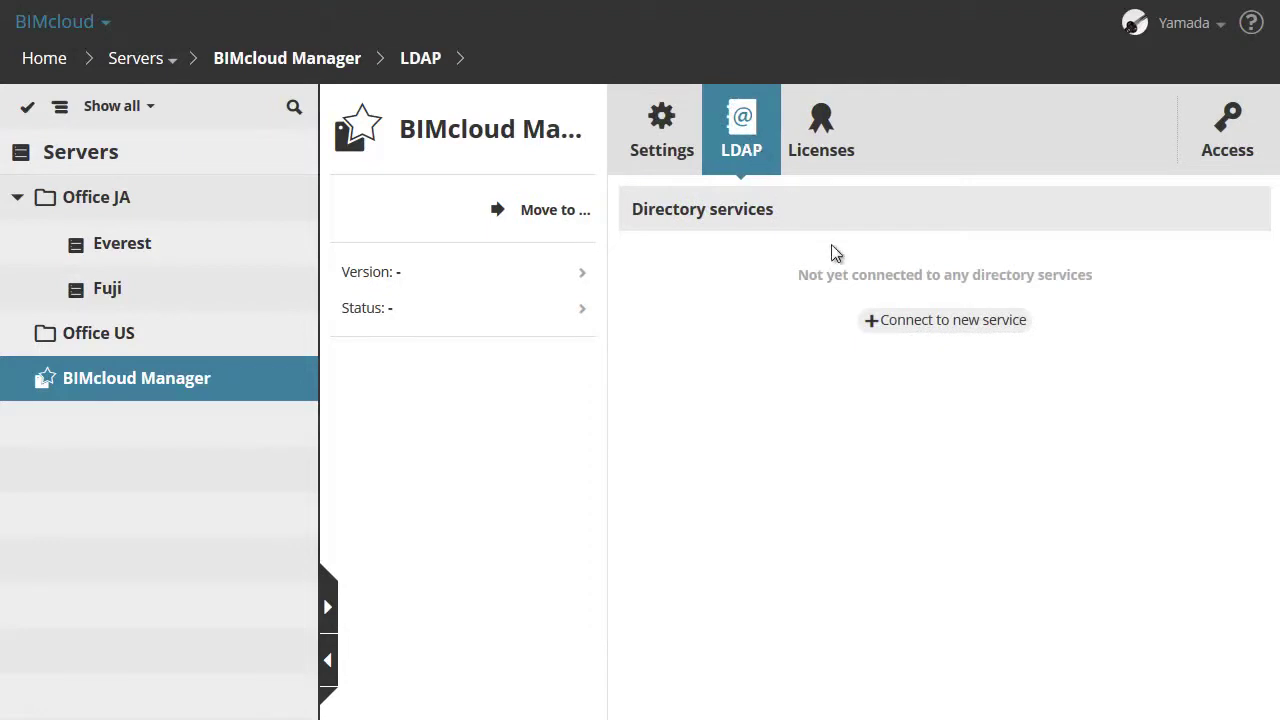
Set up and test a directory service connection named Cumulus LDAP with server cumulus-ldap, port 1 and base DN OU=Domain Users,DC=cumulus,DC=hu
click(950, 321)
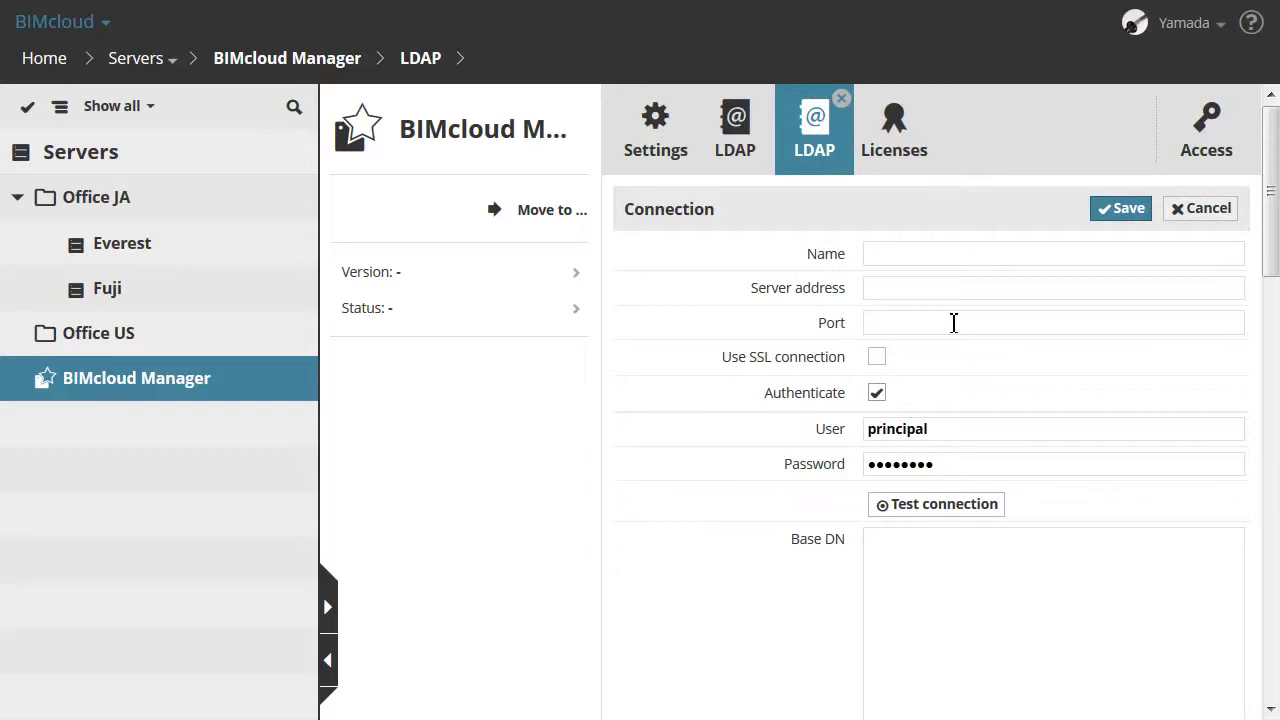
click(942, 257)
text(cumulus LDAP)
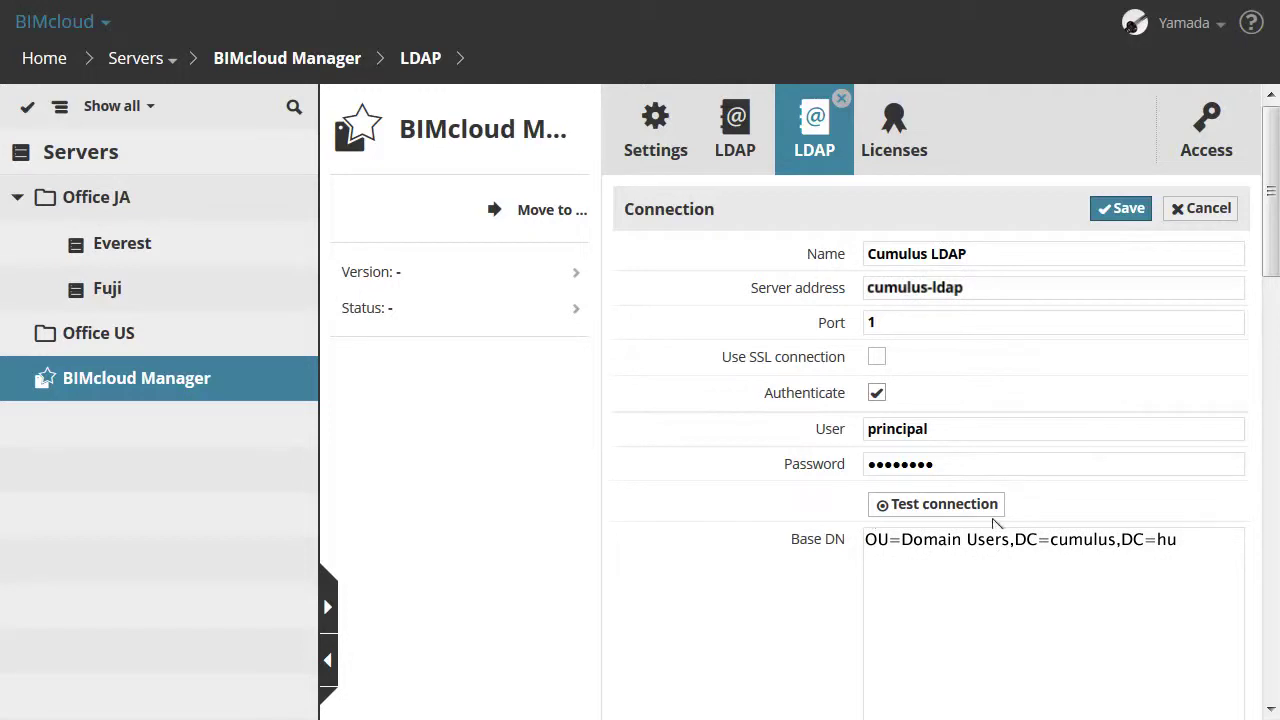
click(944, 504)
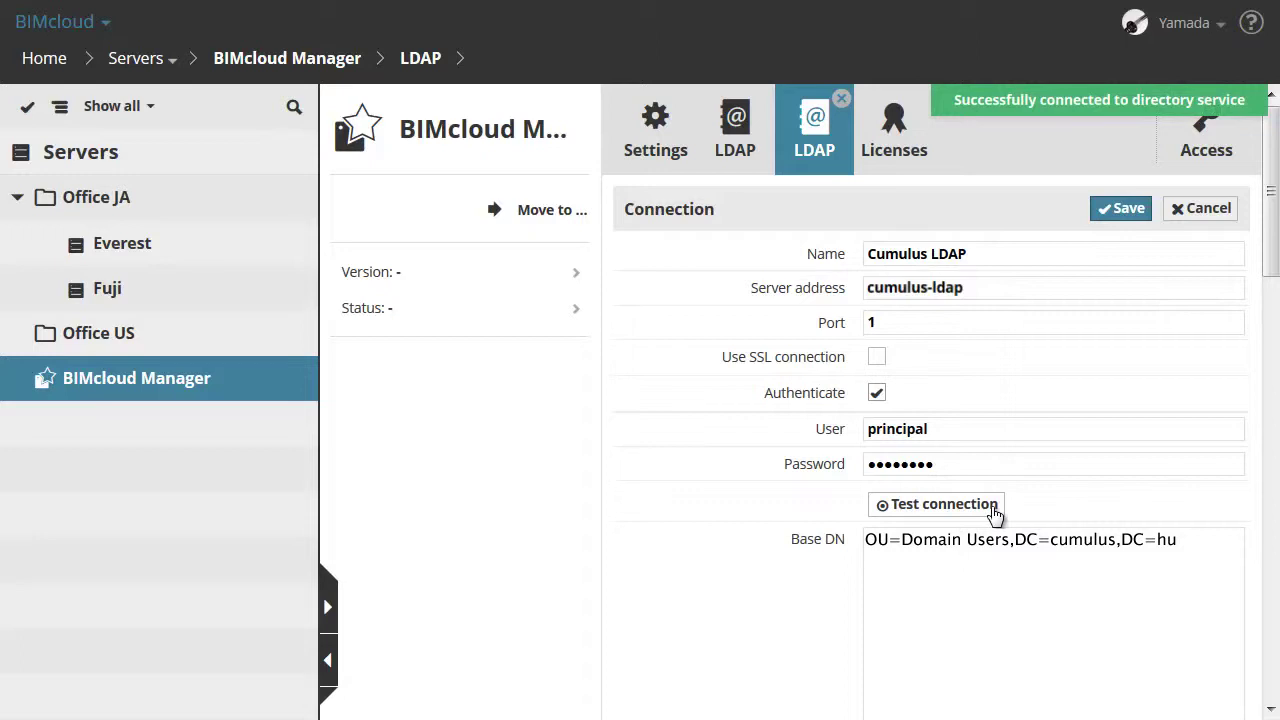
Expand the connection's parameter mapping and reset its directory type to Open LDAP
scroll(995, 513, down, 3)
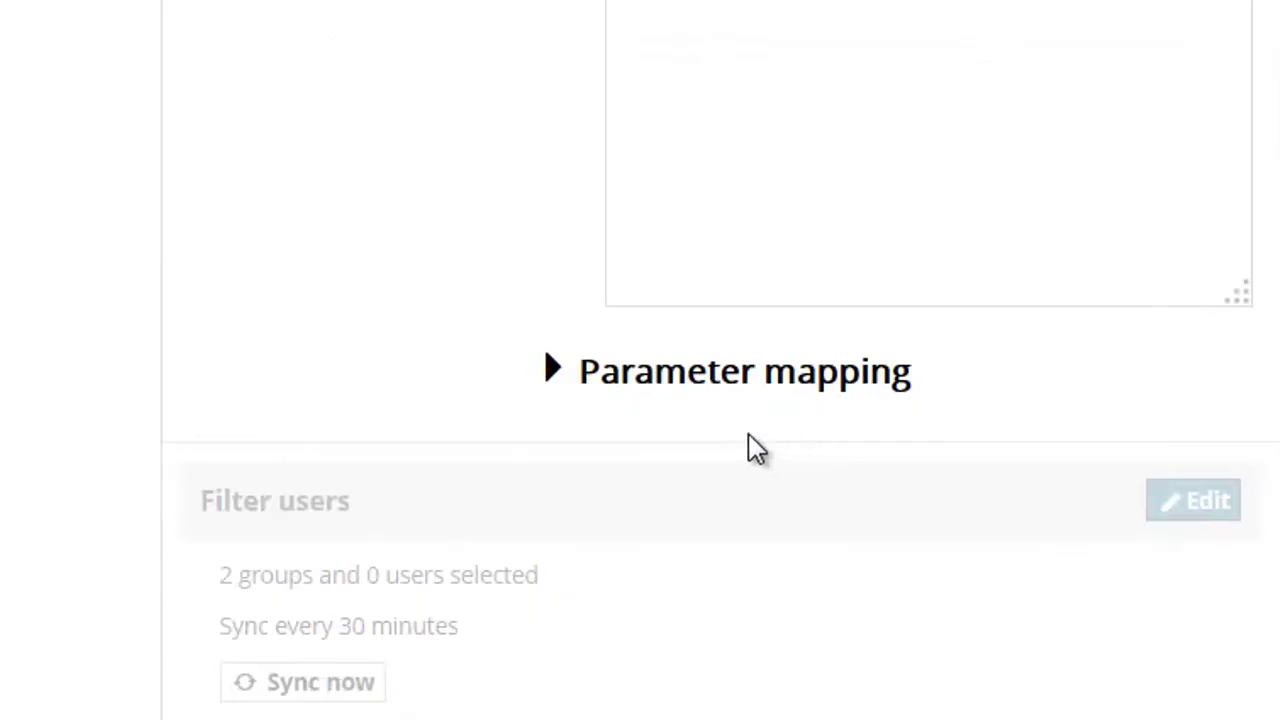
click(555, 377)
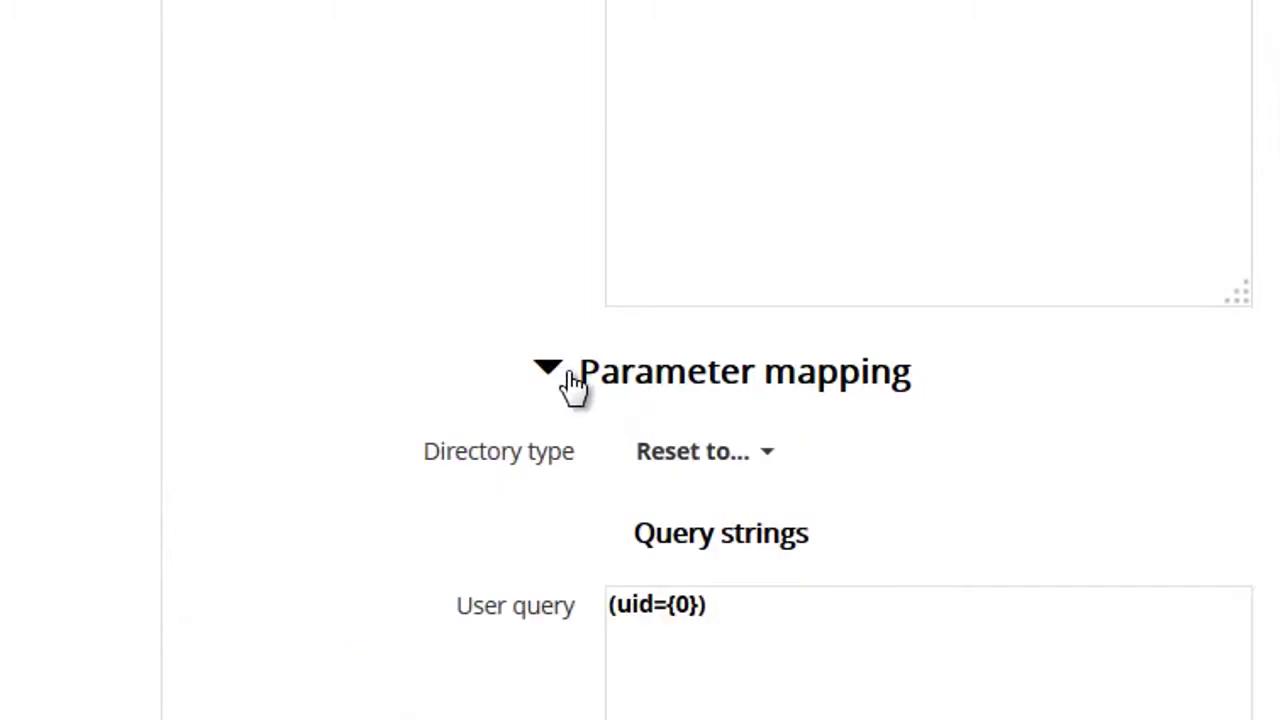
scroll(578, 386, down, 2)
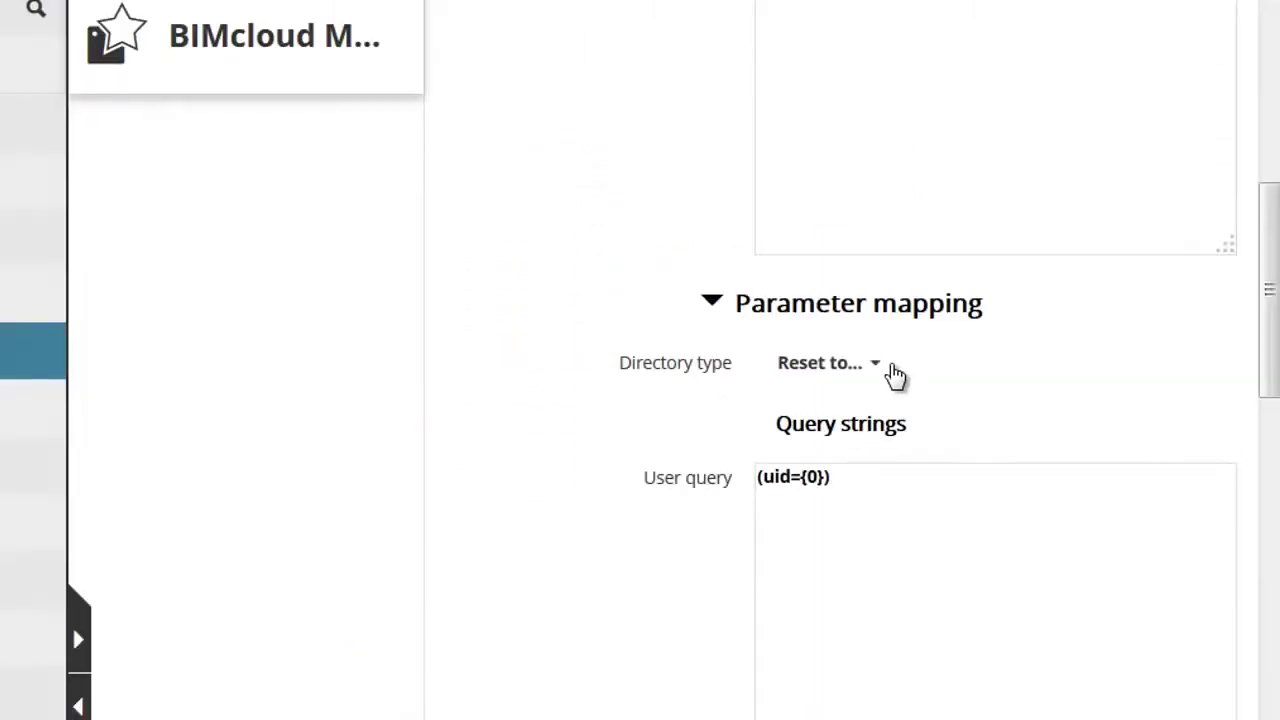
click(876, 366)
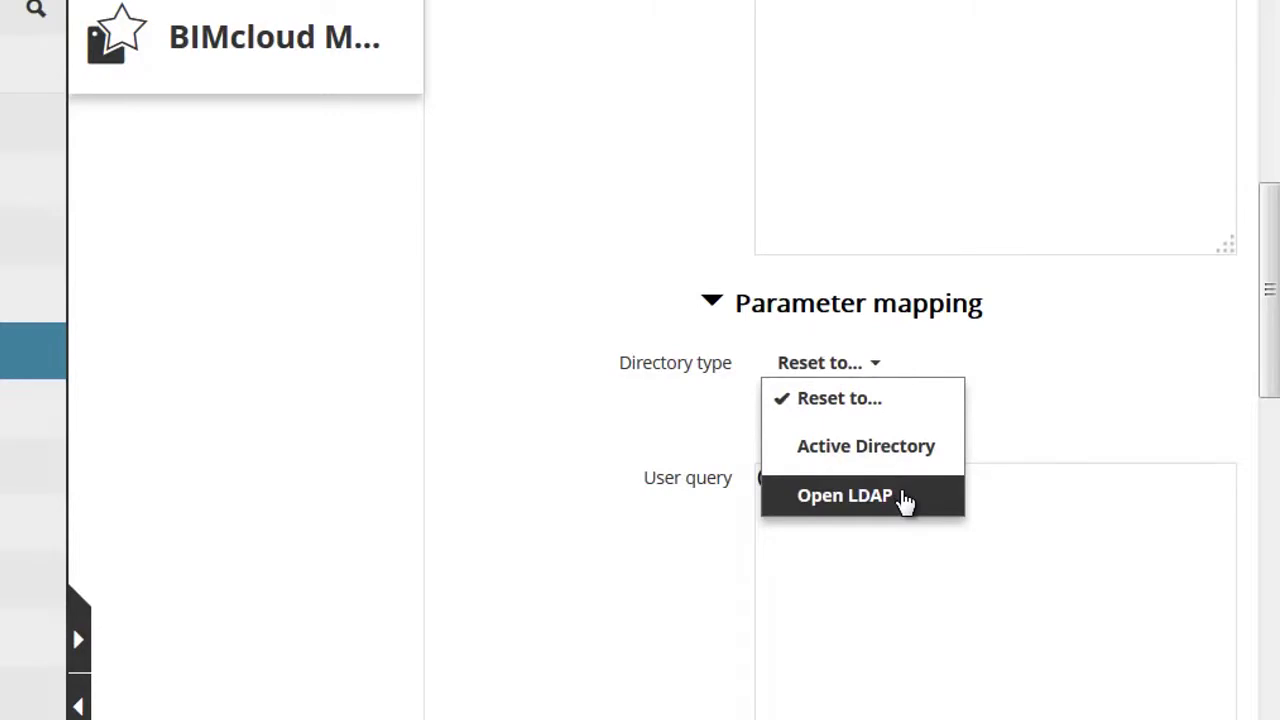
click(903, 497)
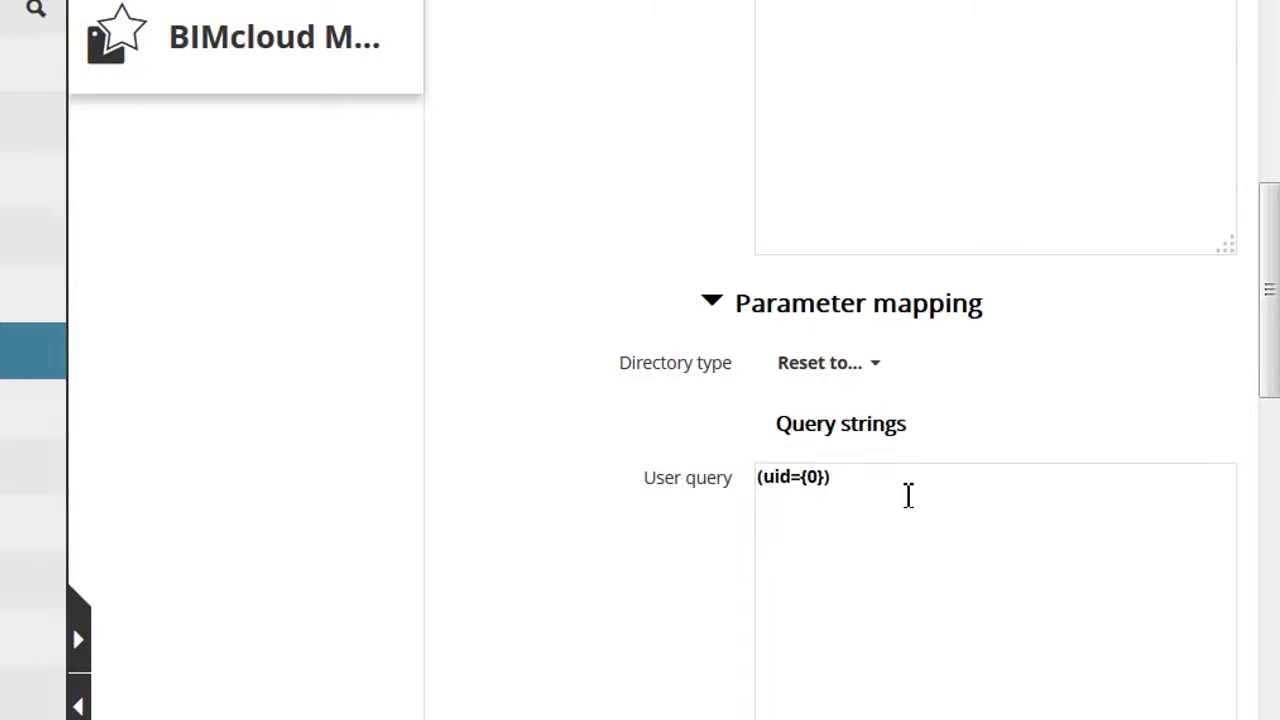
Map the group name to gn, login name to sAMAccountName and full name to cn, and preview the directory's groups
scroll(908, 495, down, 5)
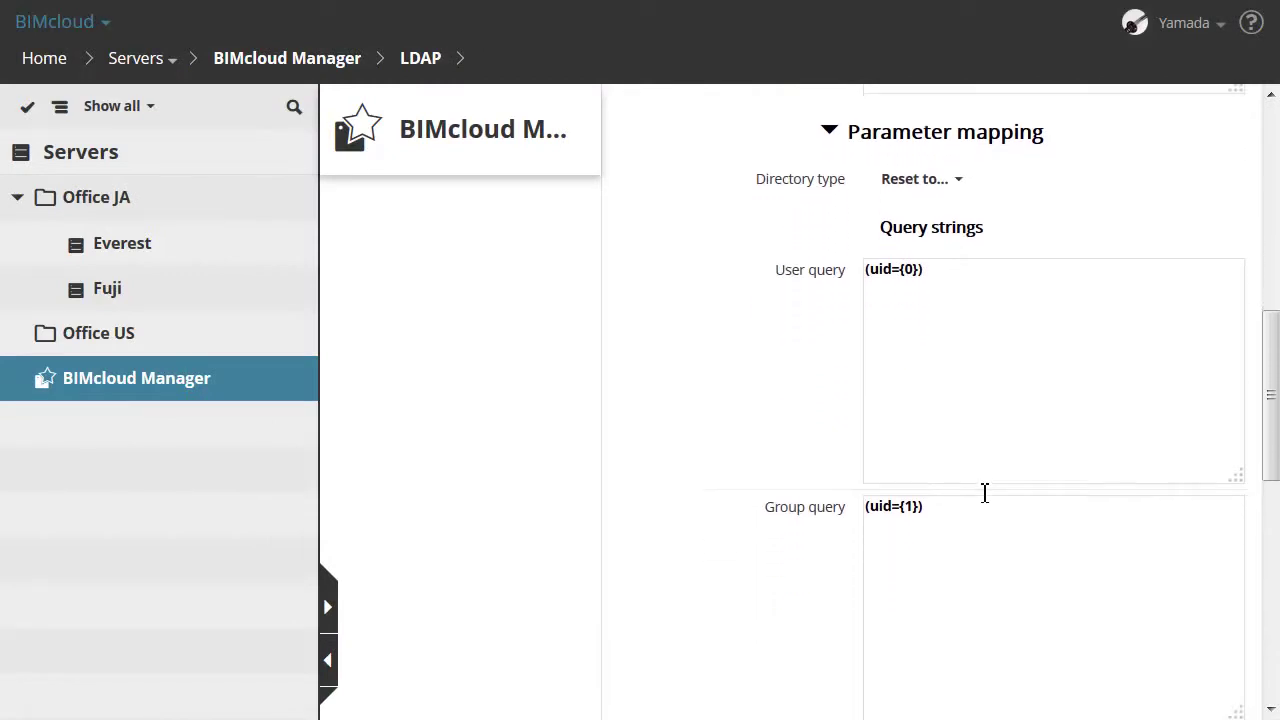
scroll(985, 492, down, 3)
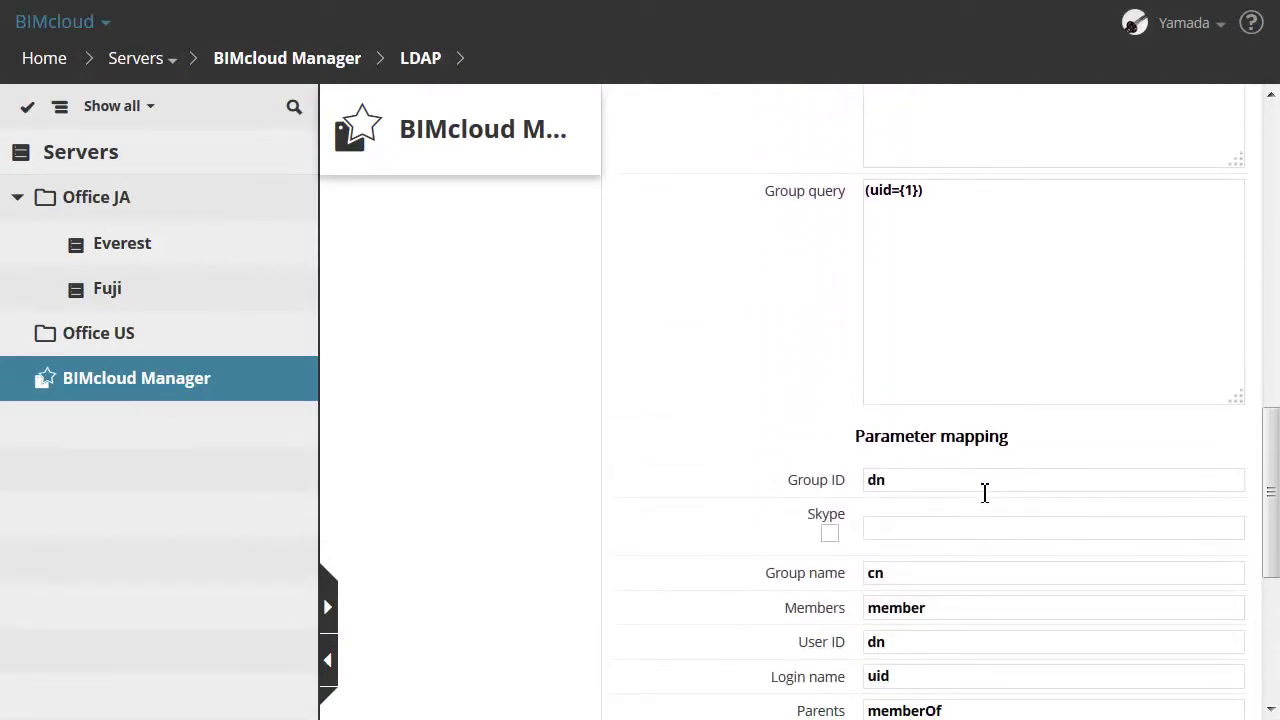
scroll(985, 492, down, 3)
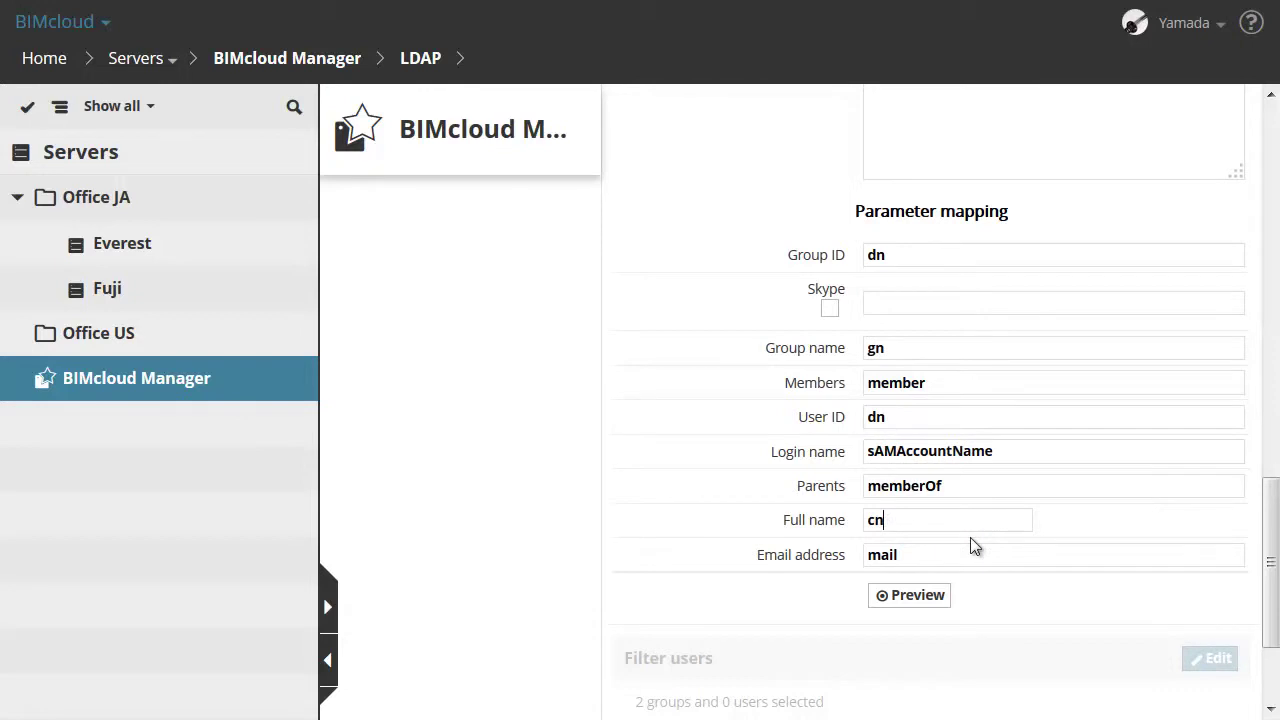
click(941, 596)
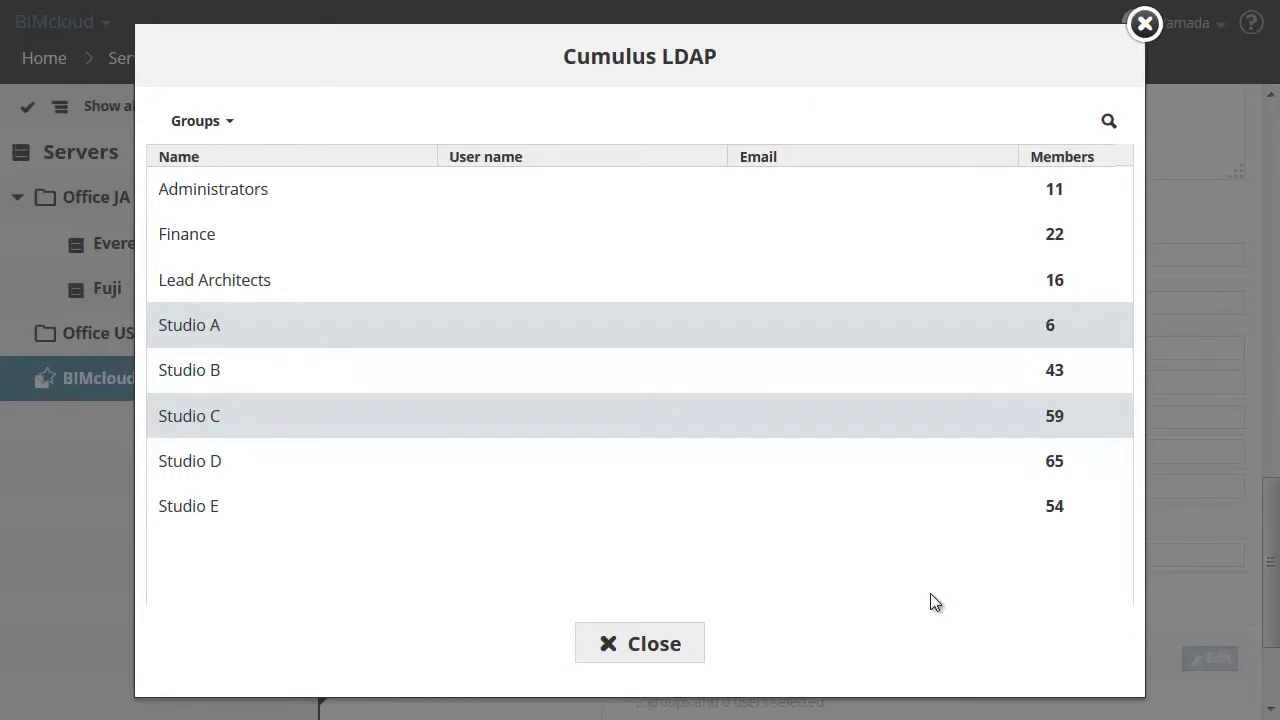
click(668, 644)
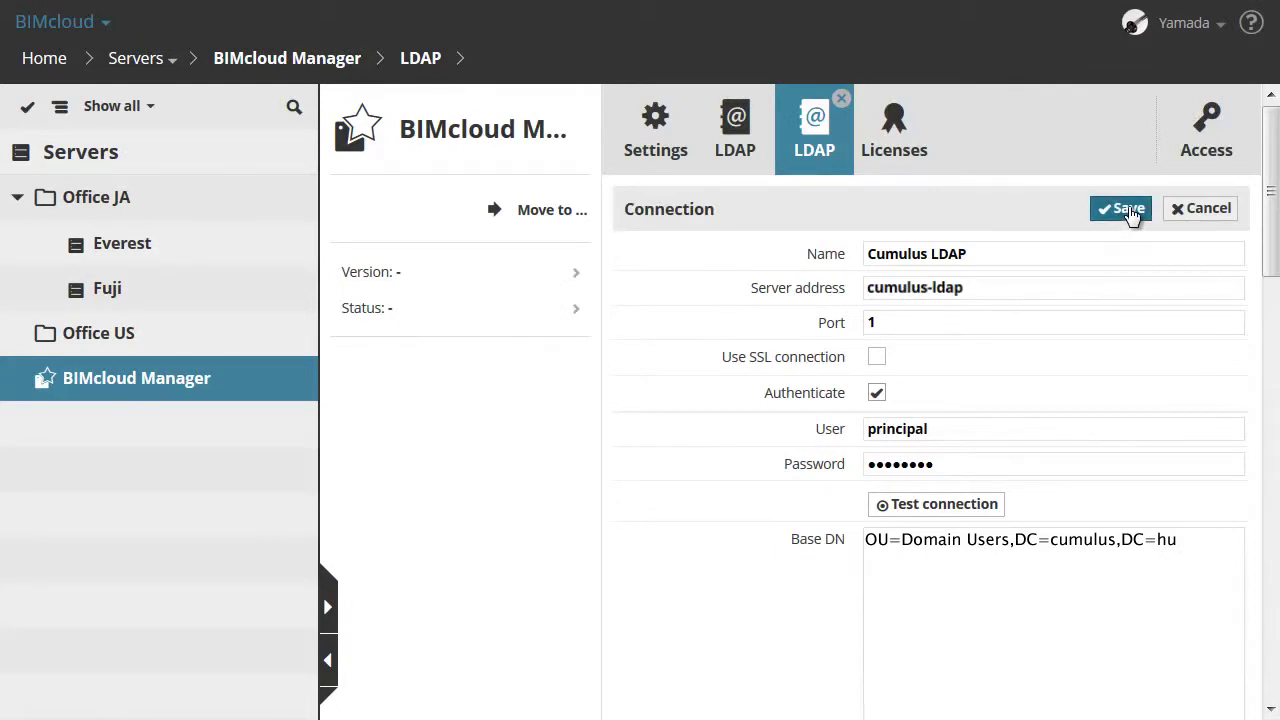
Save the LDAP connection and set up its user filter to automatically include group members
click(1127, 210)
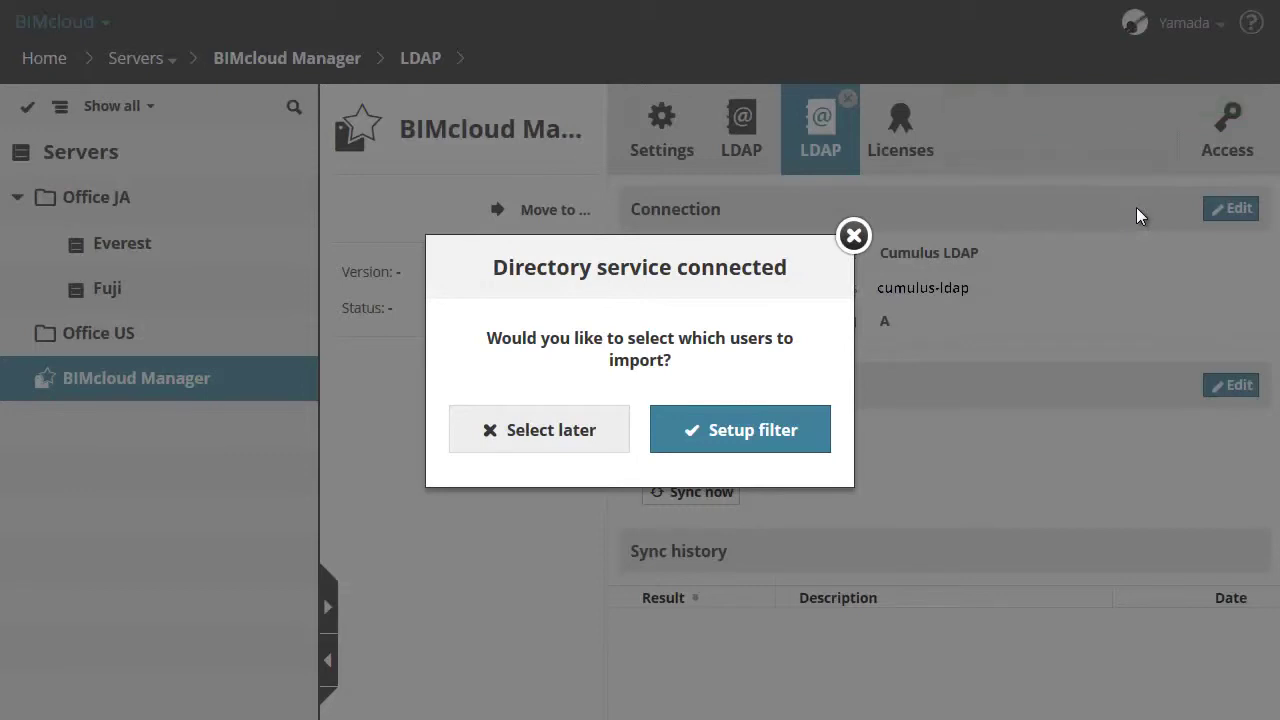
click(805, 438)
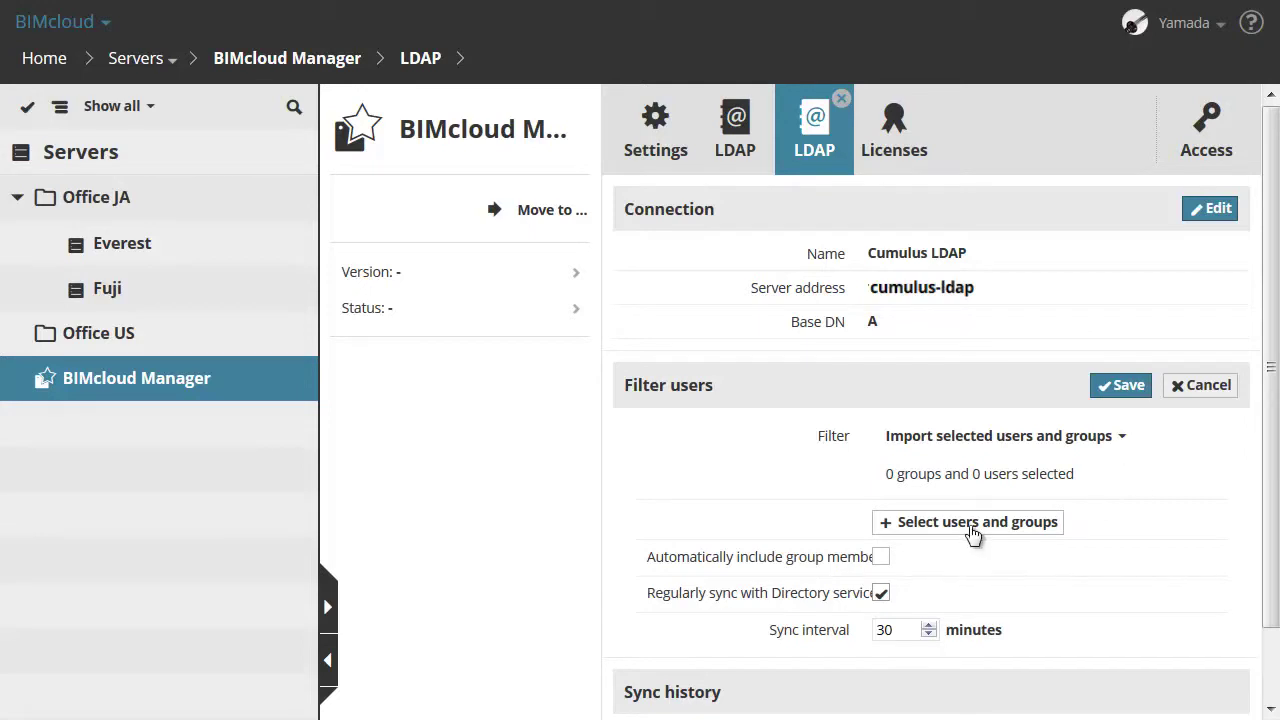
click(881, 560)
Select the groups Studio A and Studio C from Cumulus LDAP for syncing
click(959, 525)
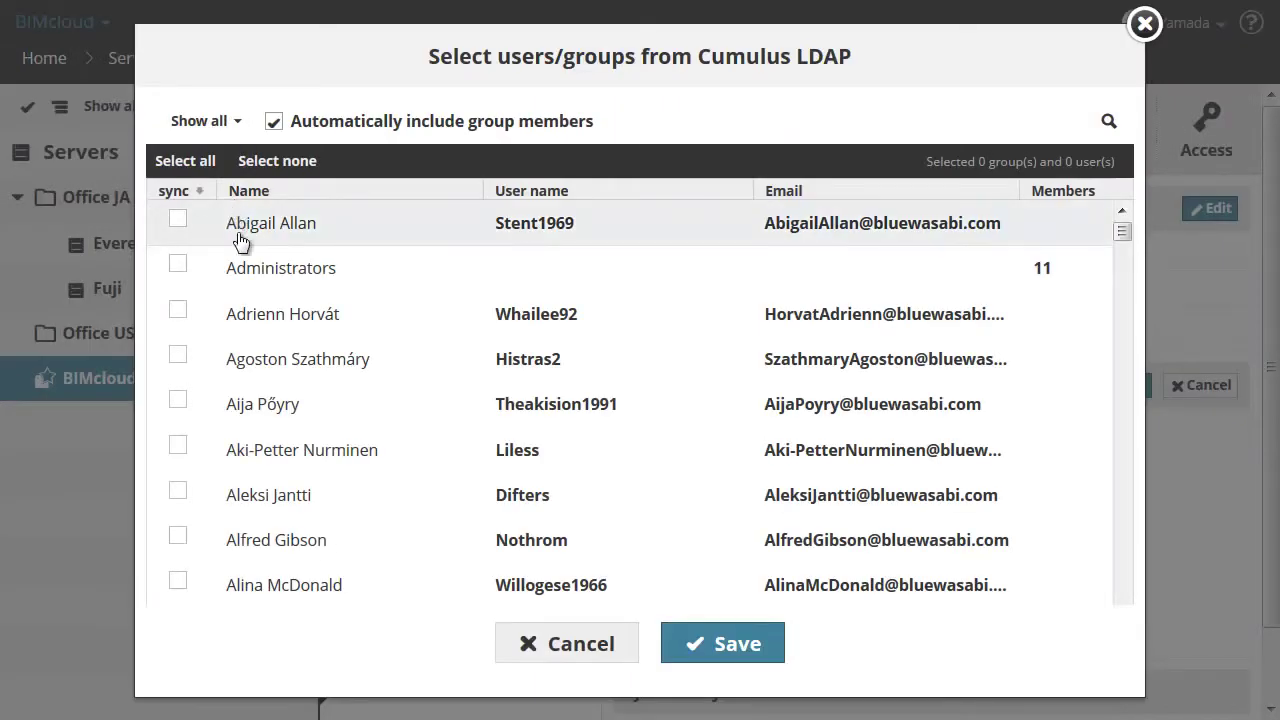
scroll(309, 314, down, 4)
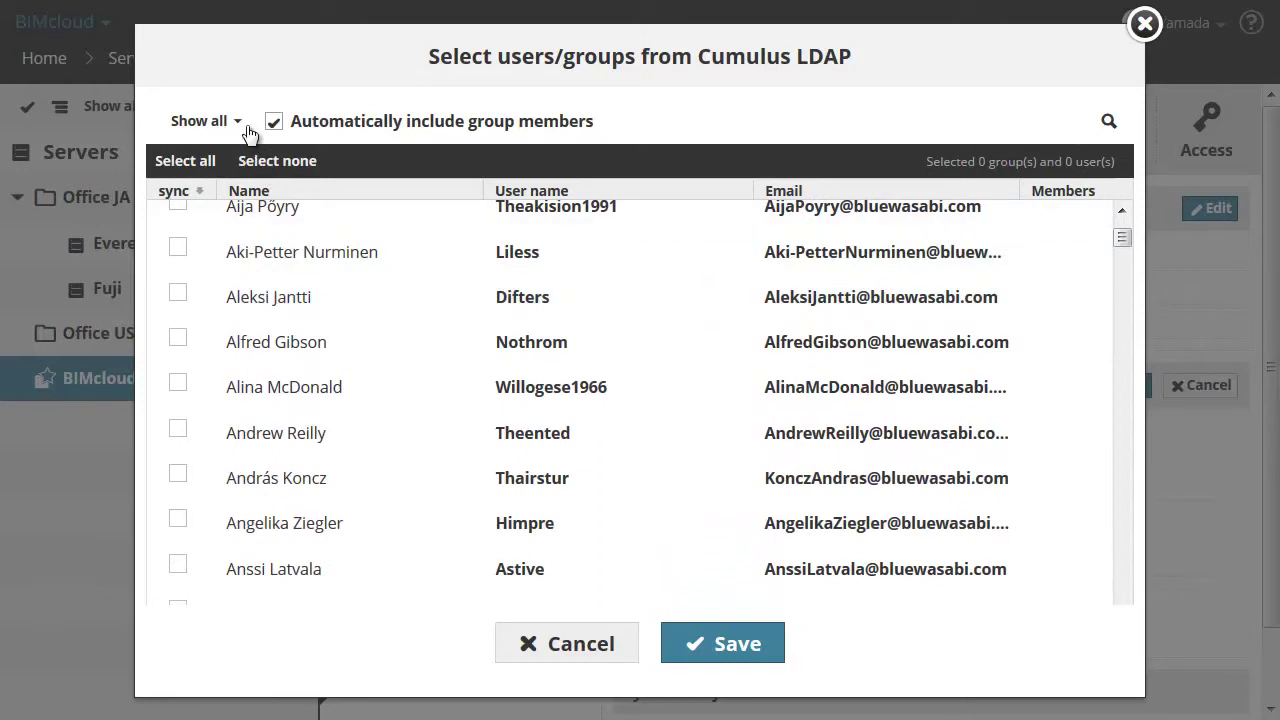
click(238, 122)
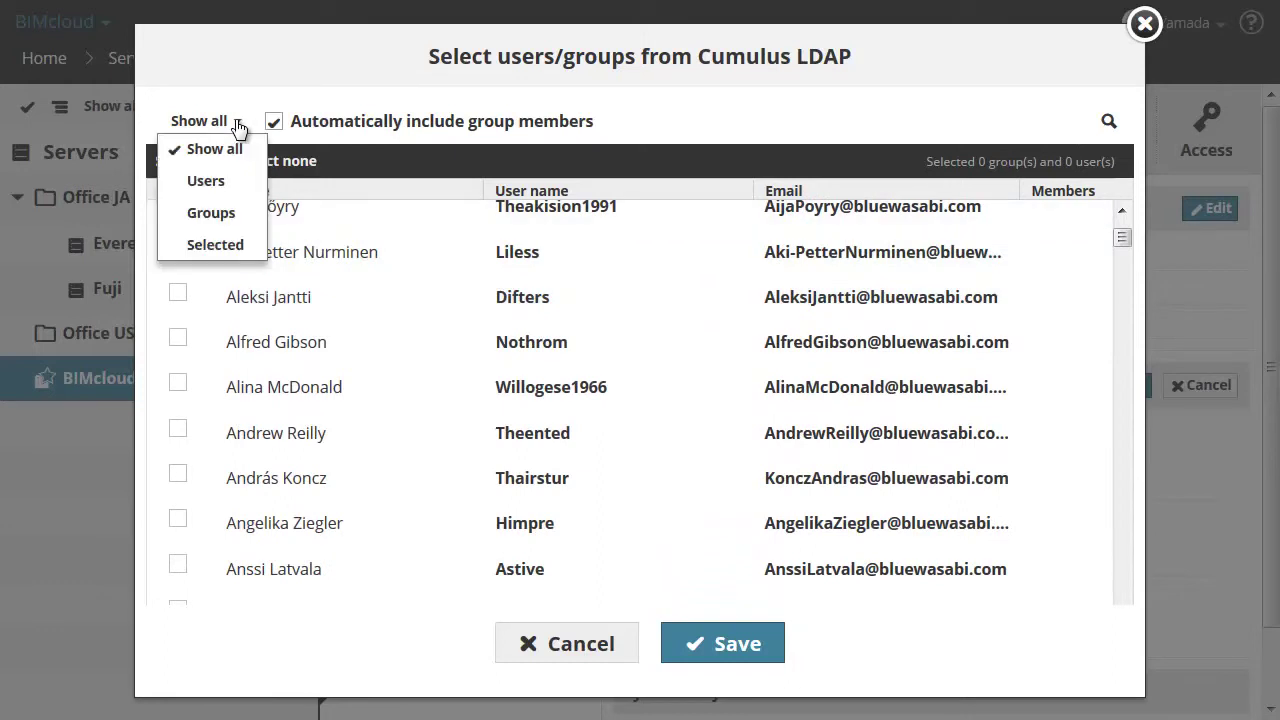
click(244, 184)
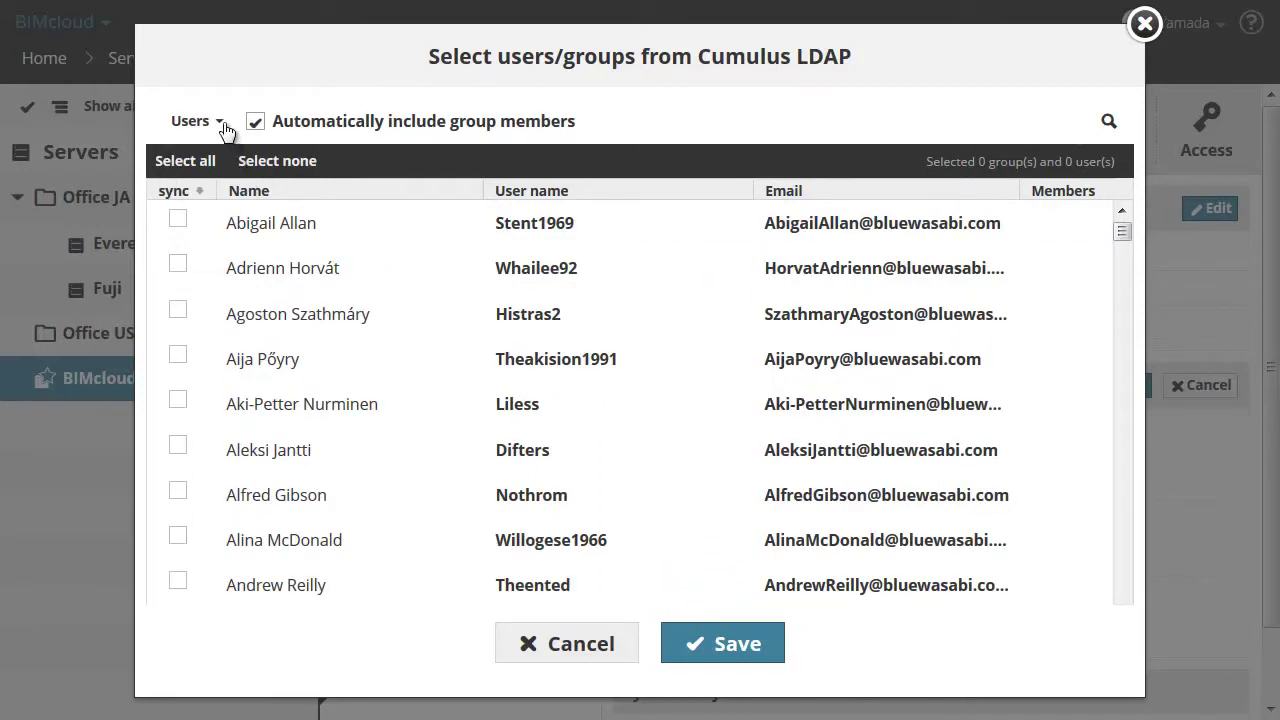
click(224, 126)
click(212, 213)
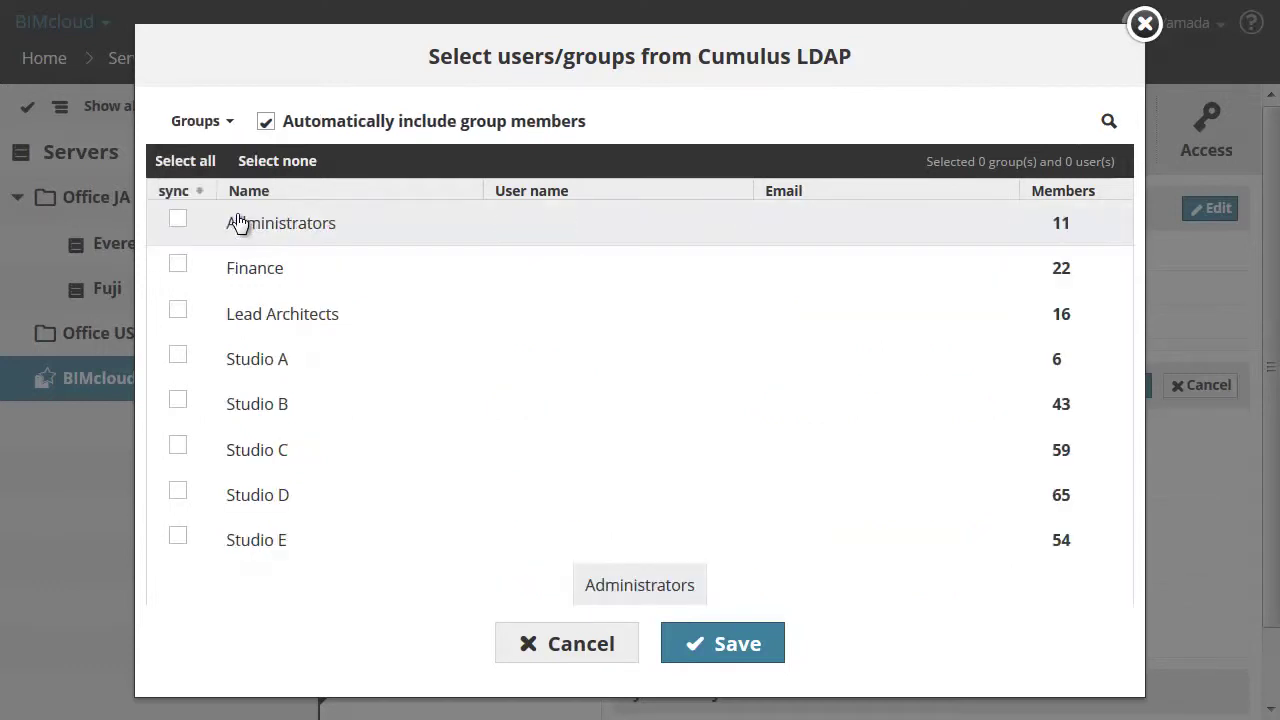
click(179, 358)
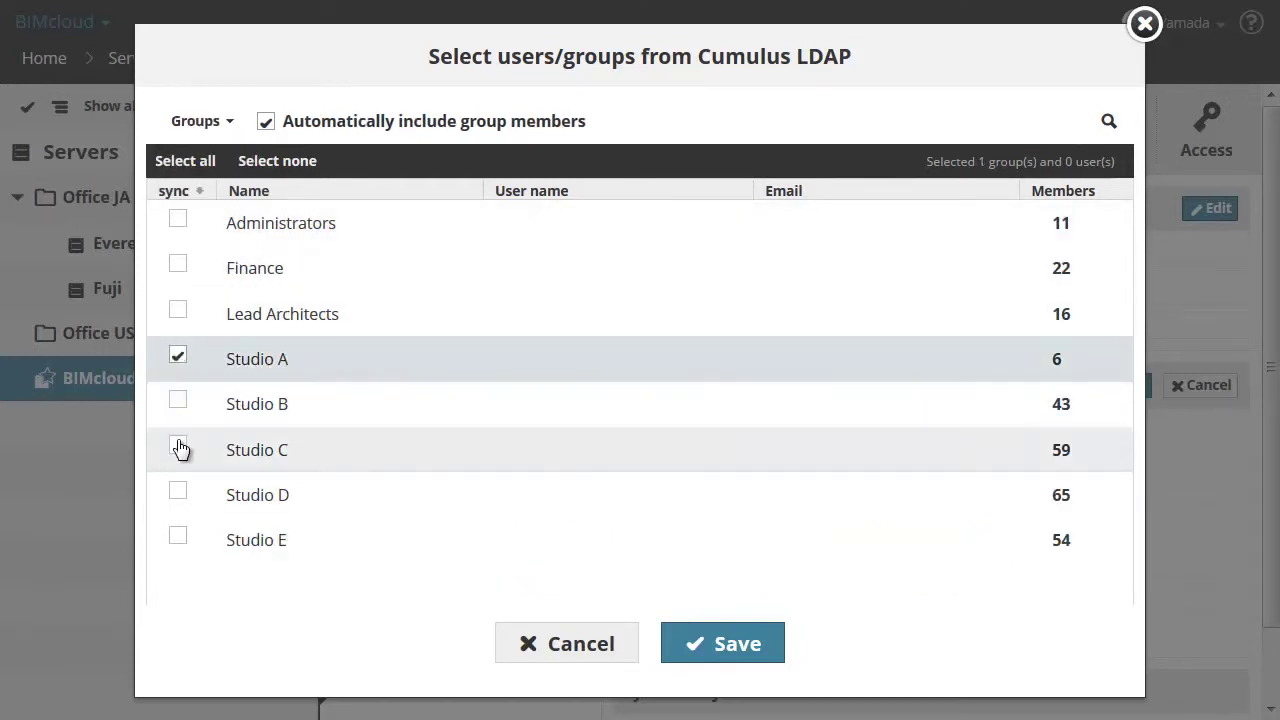
click(179, 447)
Add two individual users from the directory's user list to the sync selection
click(228, 122)
click(222, 181)
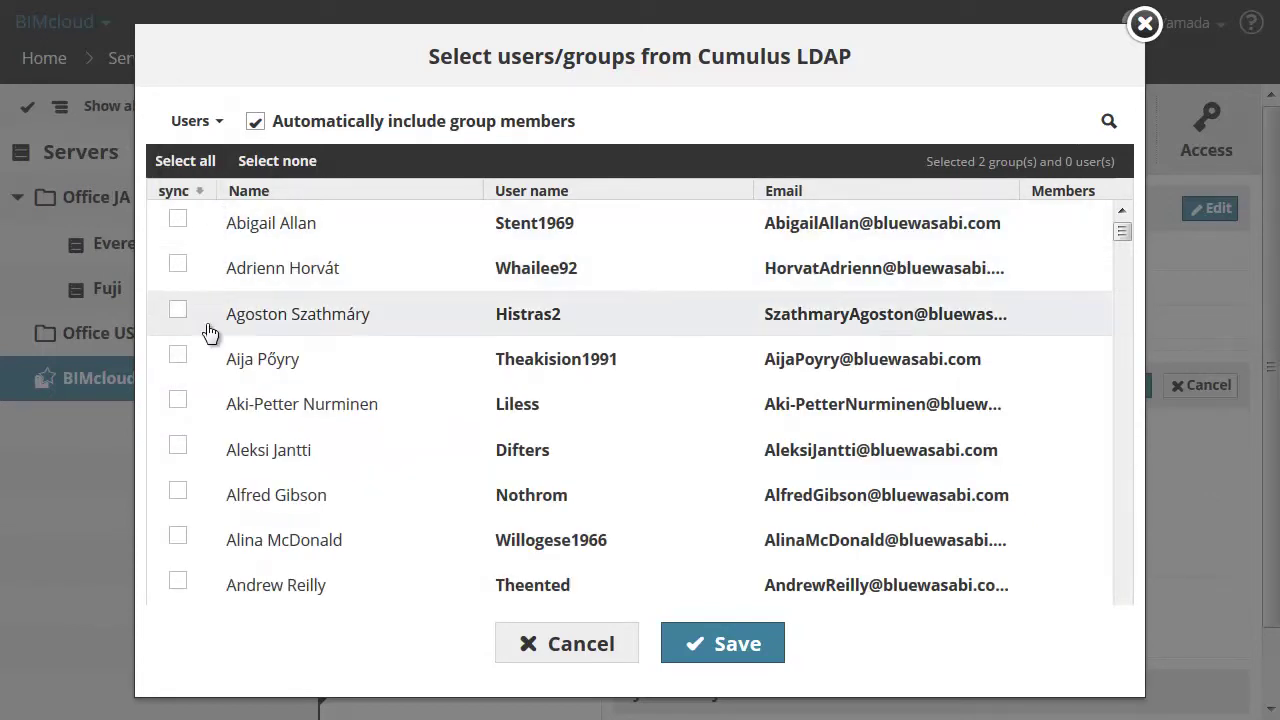
scroll(207, 348, down, 3)
scroll(205, 348, down, 1)
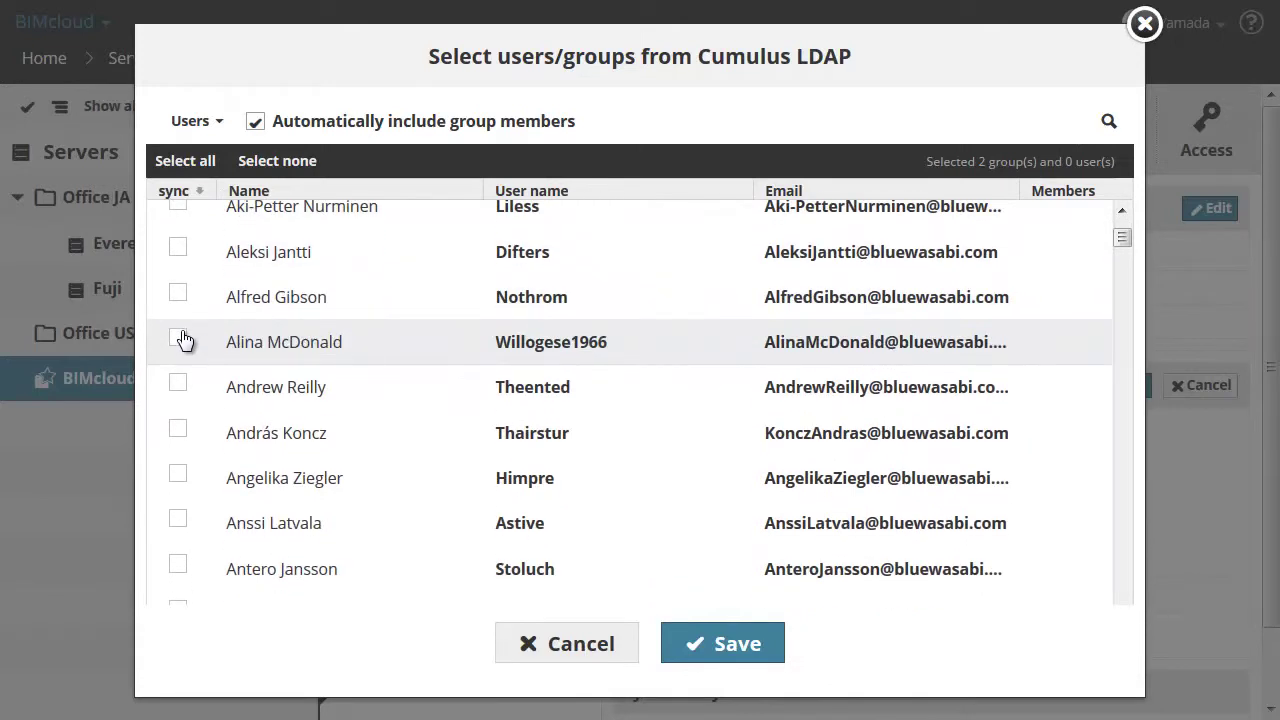
click(179, 337)
scroll(188, 390, down, 1)
scroll(185, 395, down, 3)
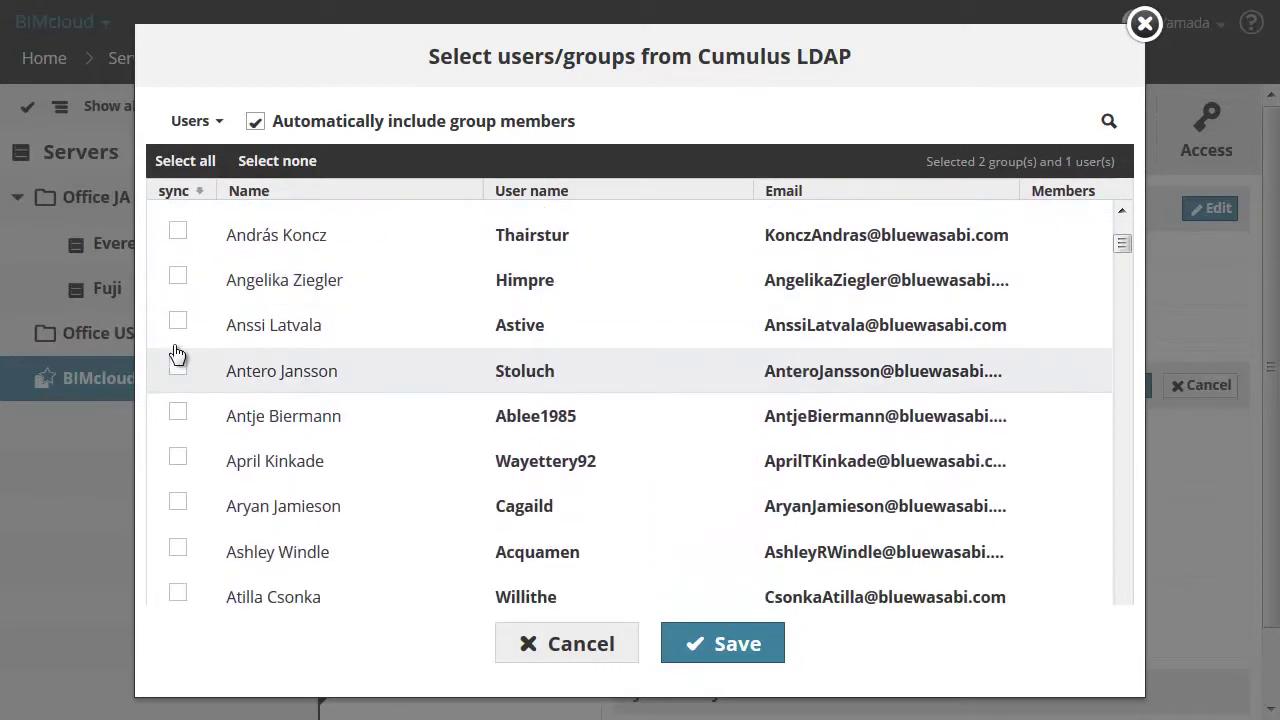
click(190, 328)
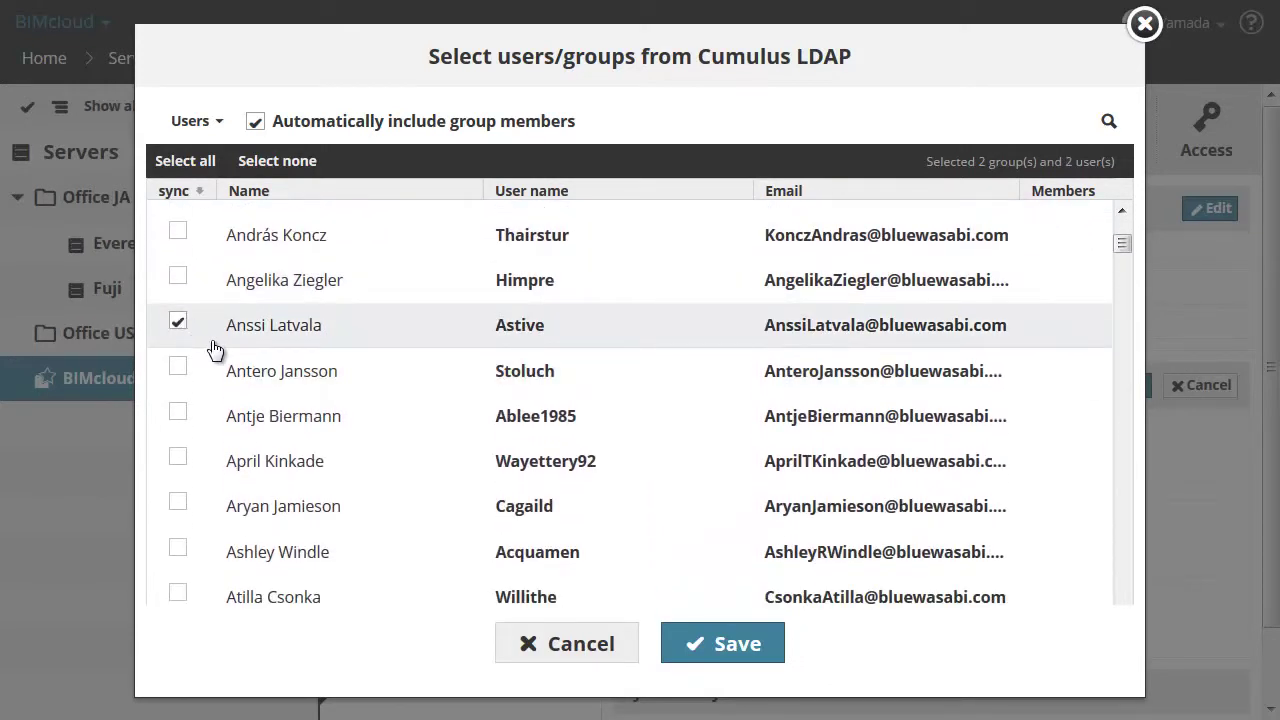
Review and save the selected users and groups, and save the user filter with an immediate directory sync
click(219, 124)
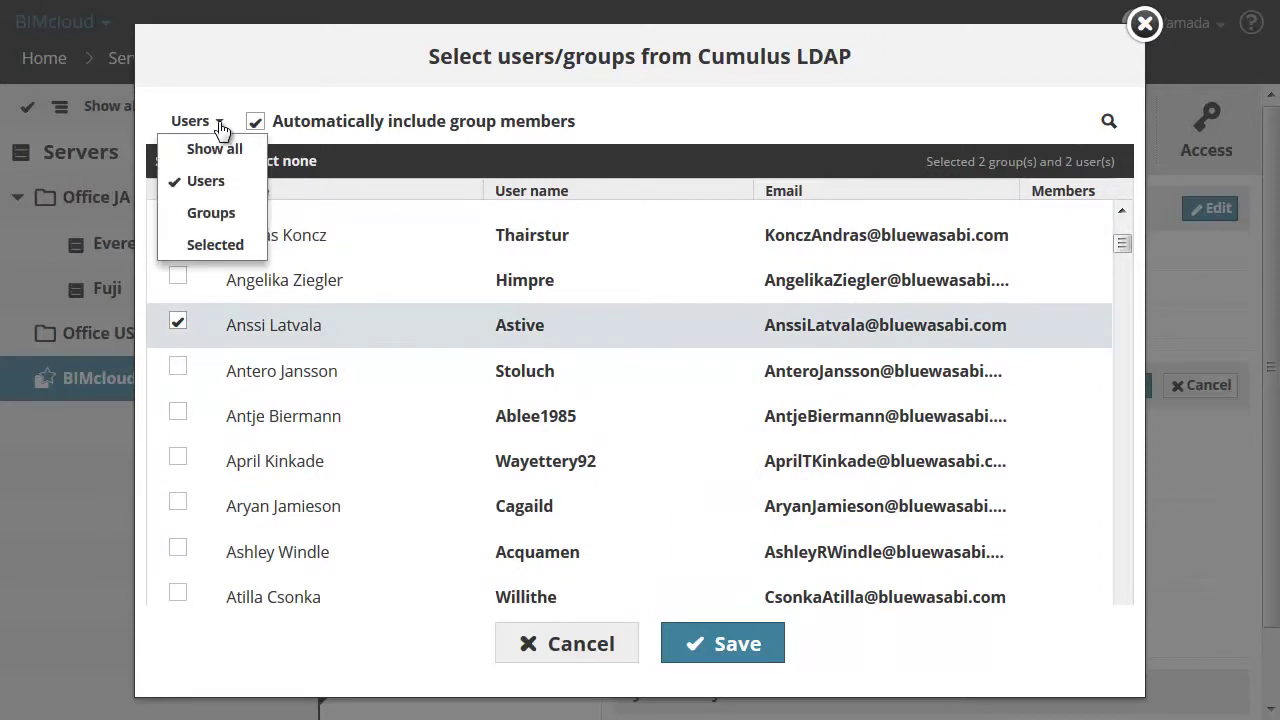
click(214, 246)
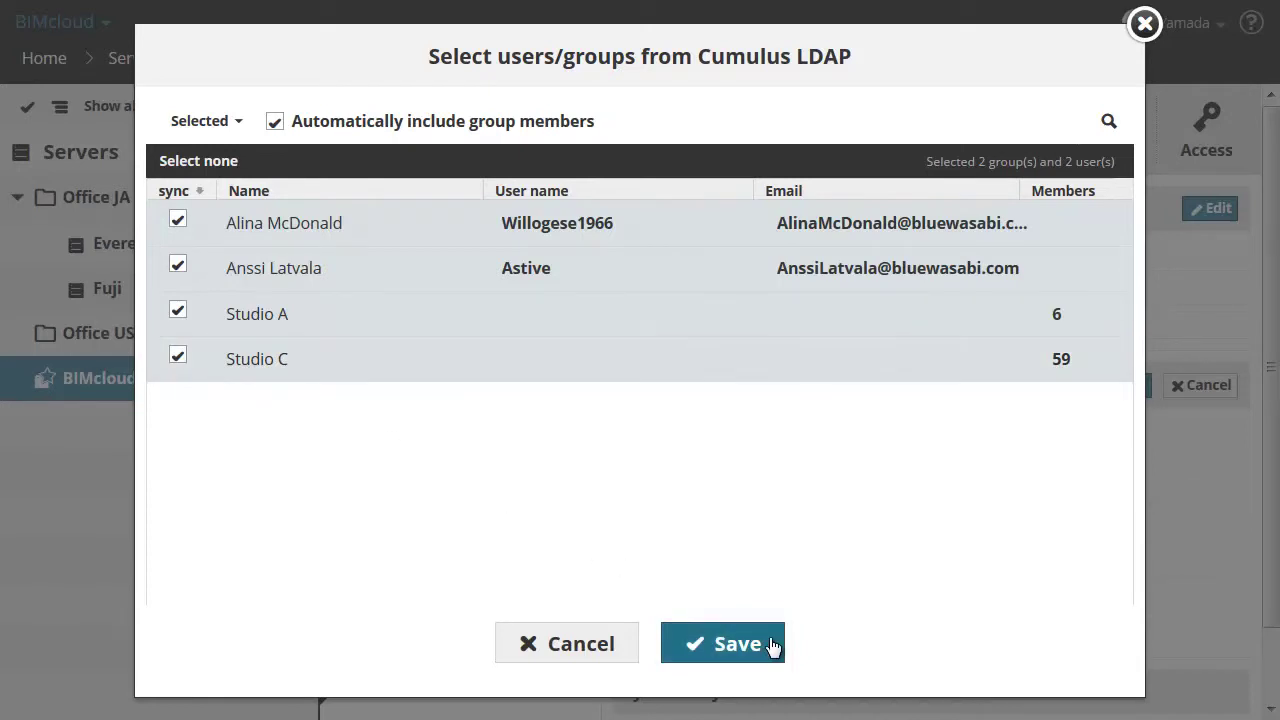
click(740, 644)
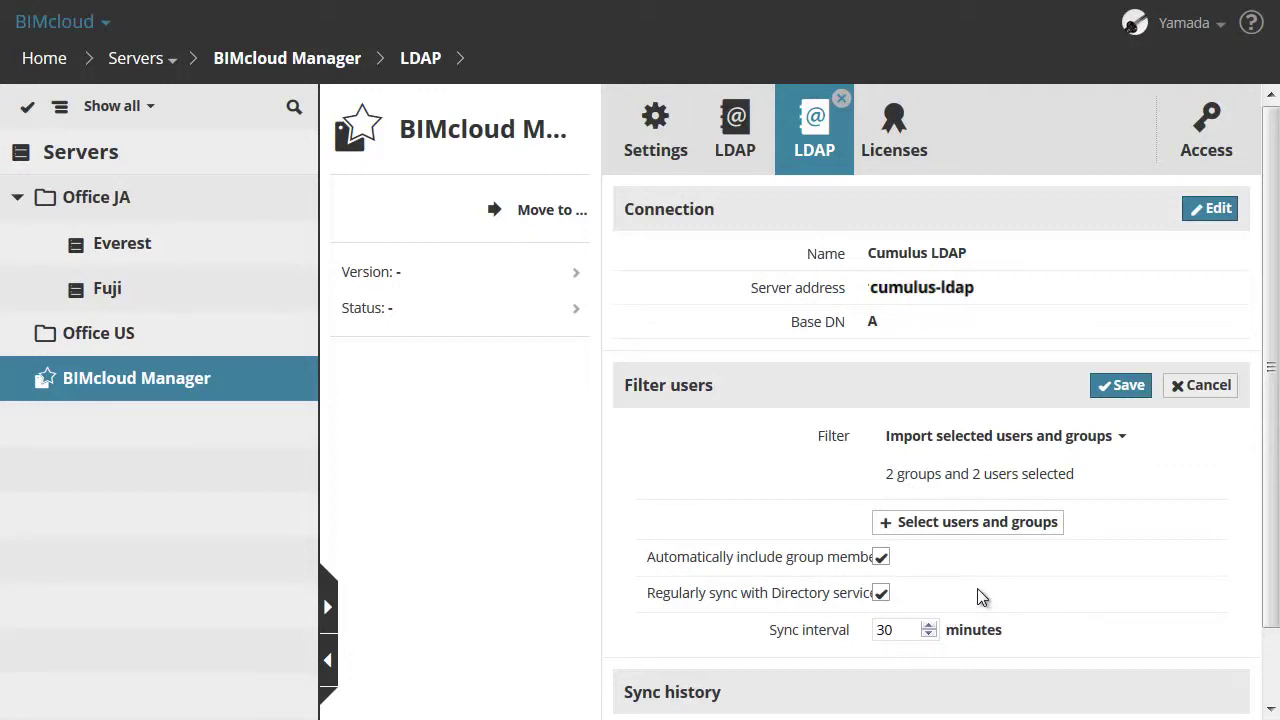
click(1140, 395)
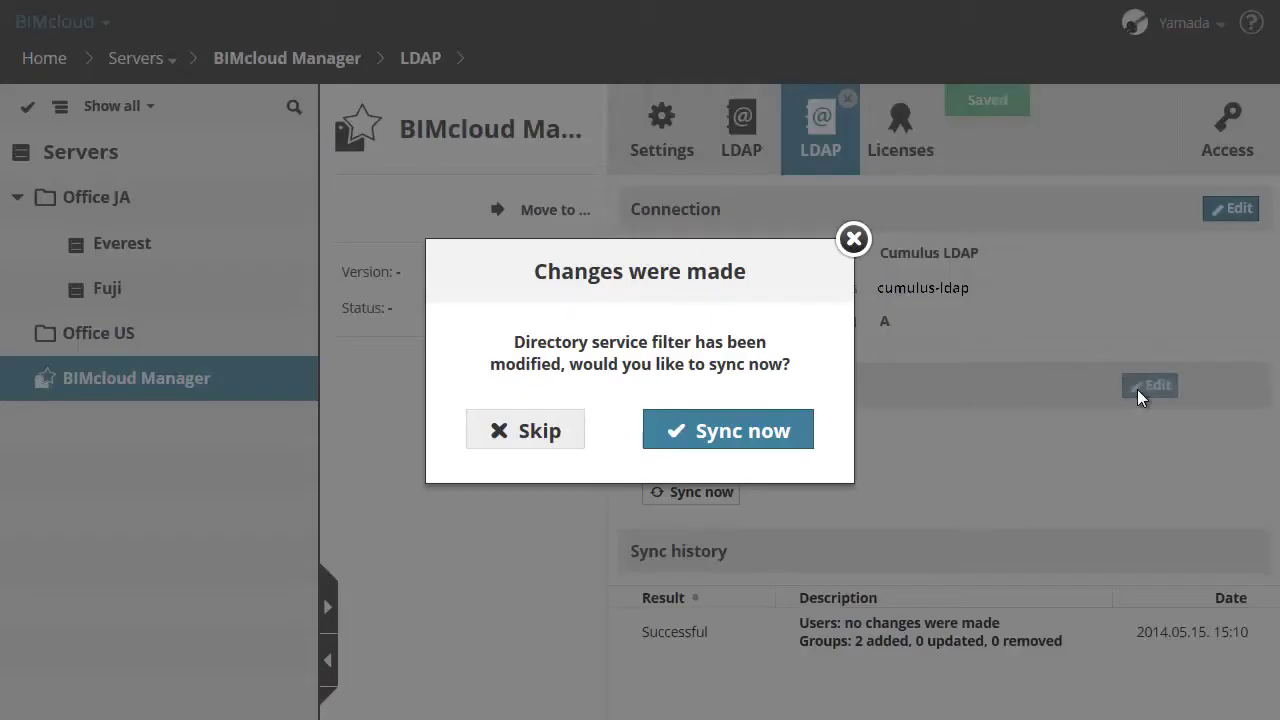
click(808, 450)
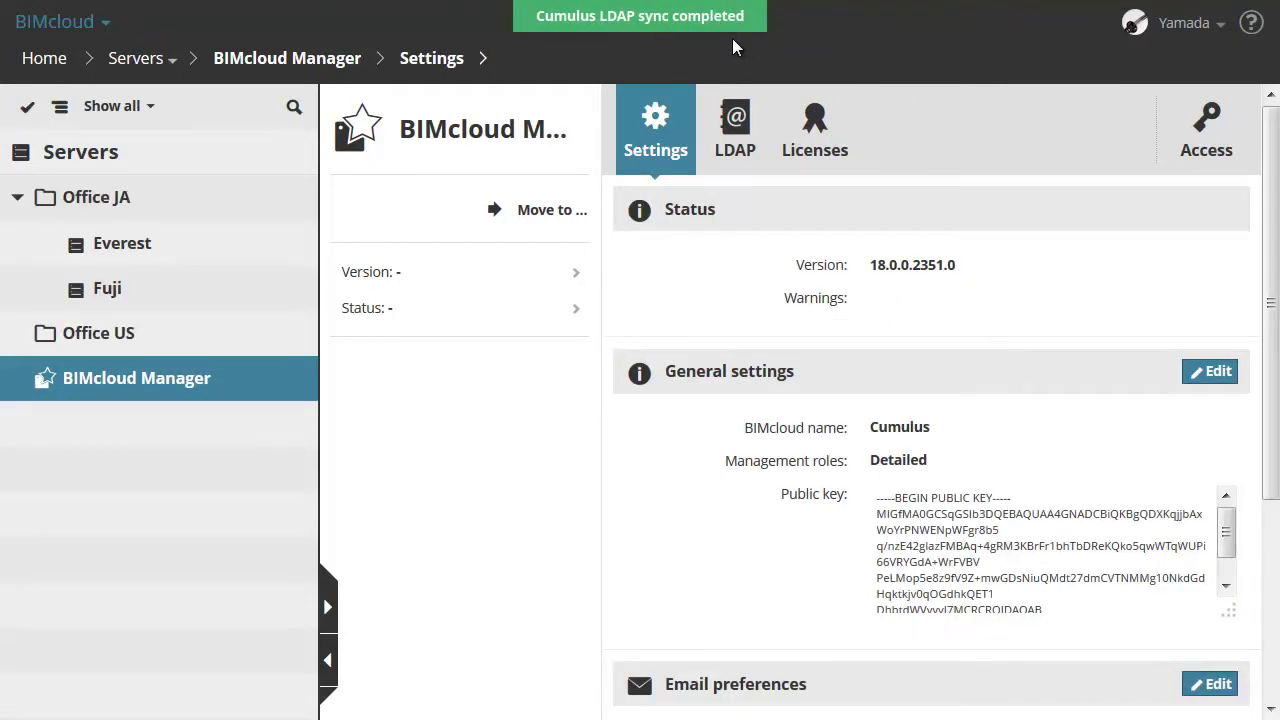
Open the Users page and look through the list for the imported groups and users
click(172, 66)
click(172, 138)
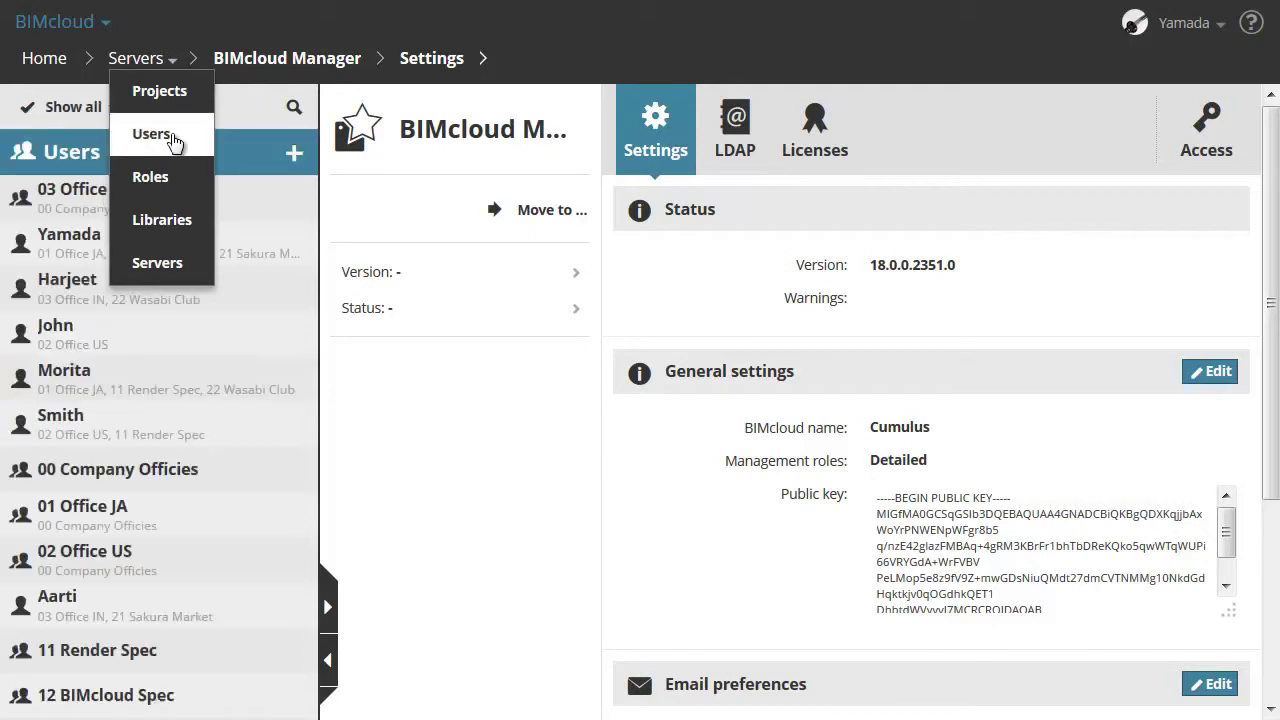
scroll(220, 480, down, 3)
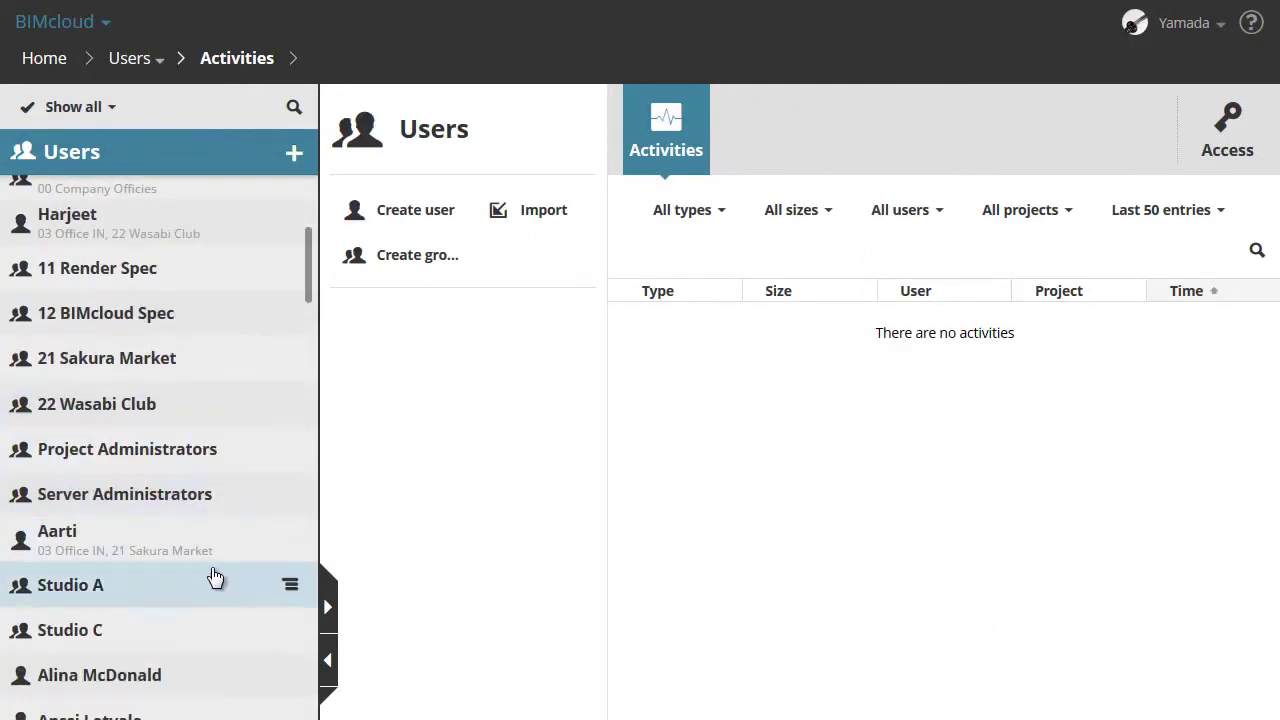
Open the Cumulus LDAP connection's details from the BIMcloud settings
scroll(215, 624, down, 1)
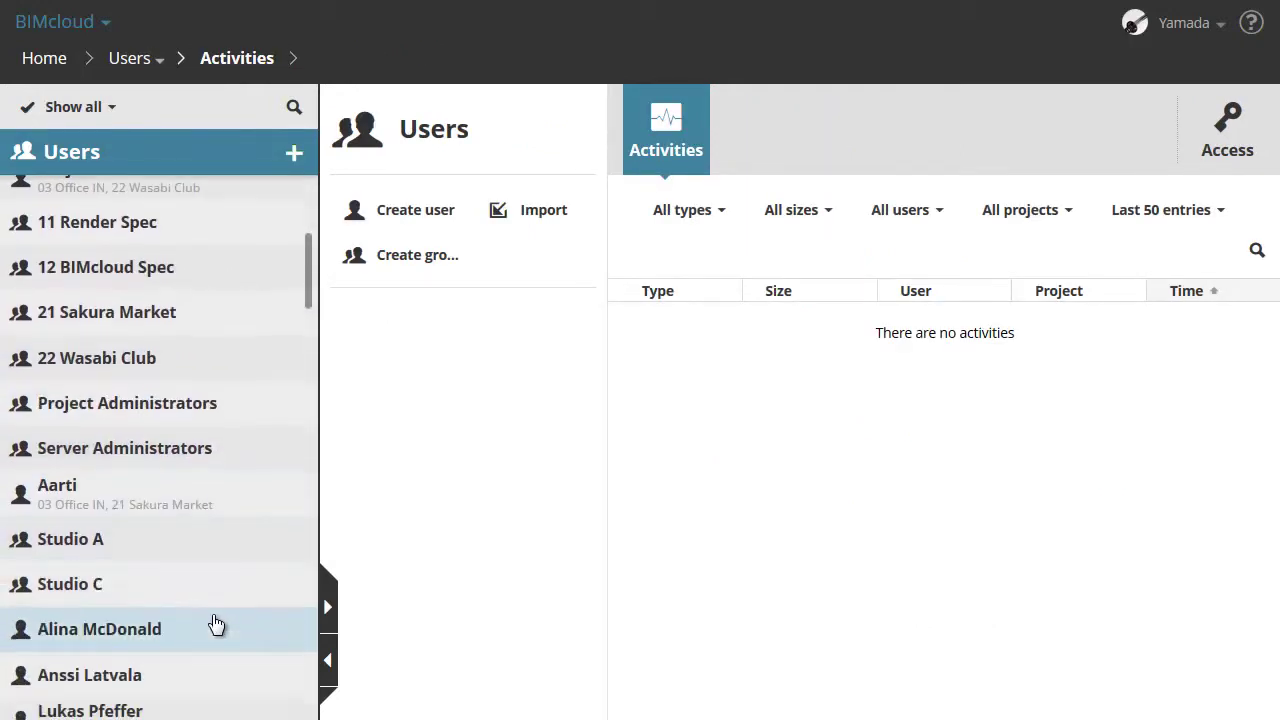
scroll(226, 678, down, 1)
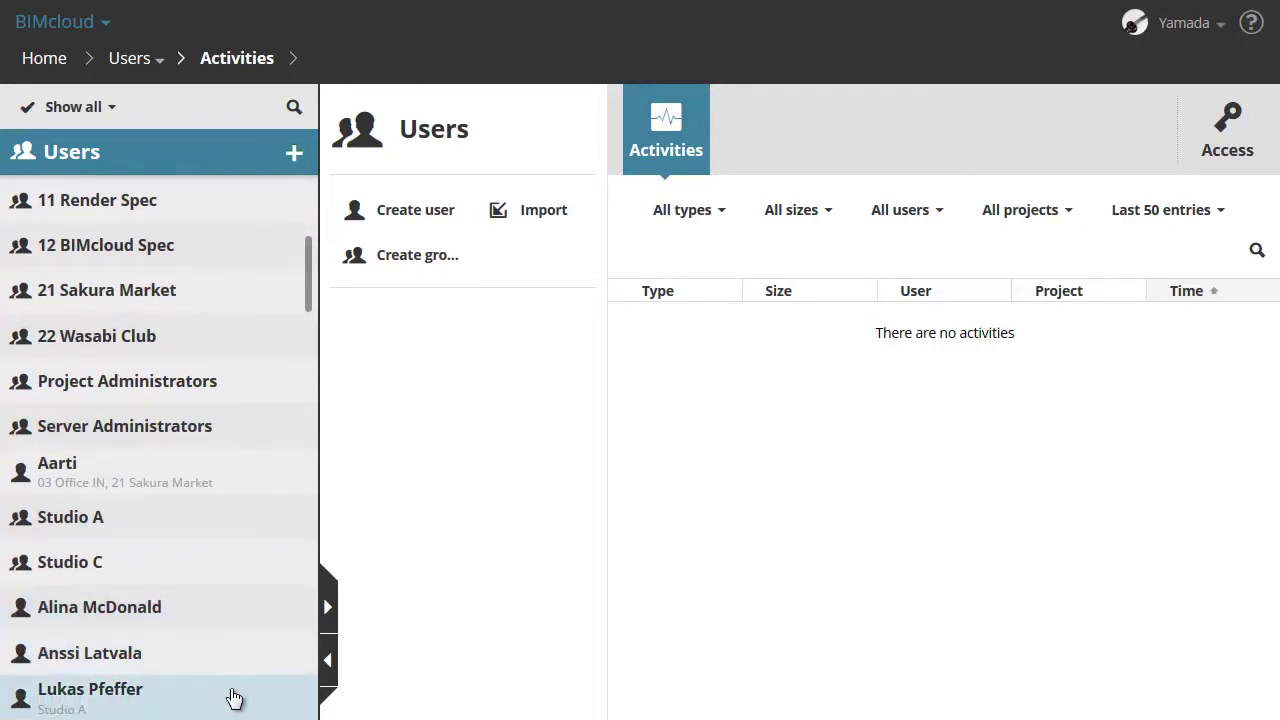
click(106, 24)
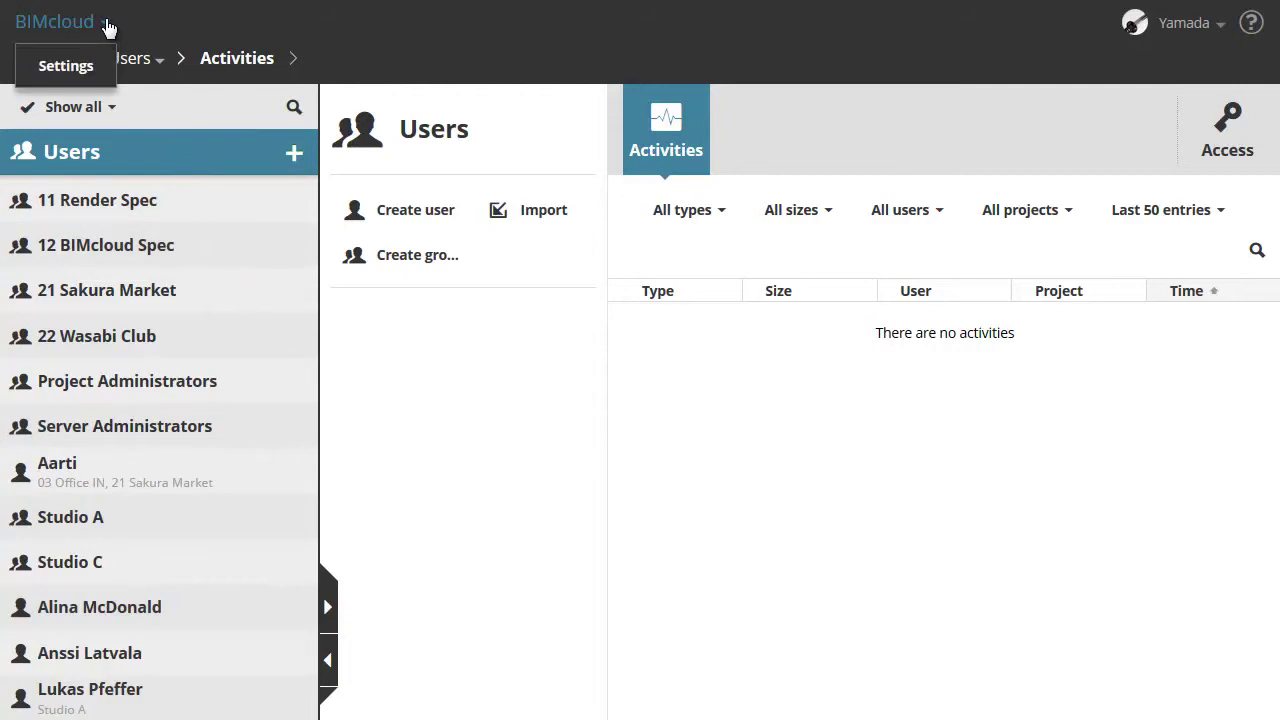
click(84, 62)
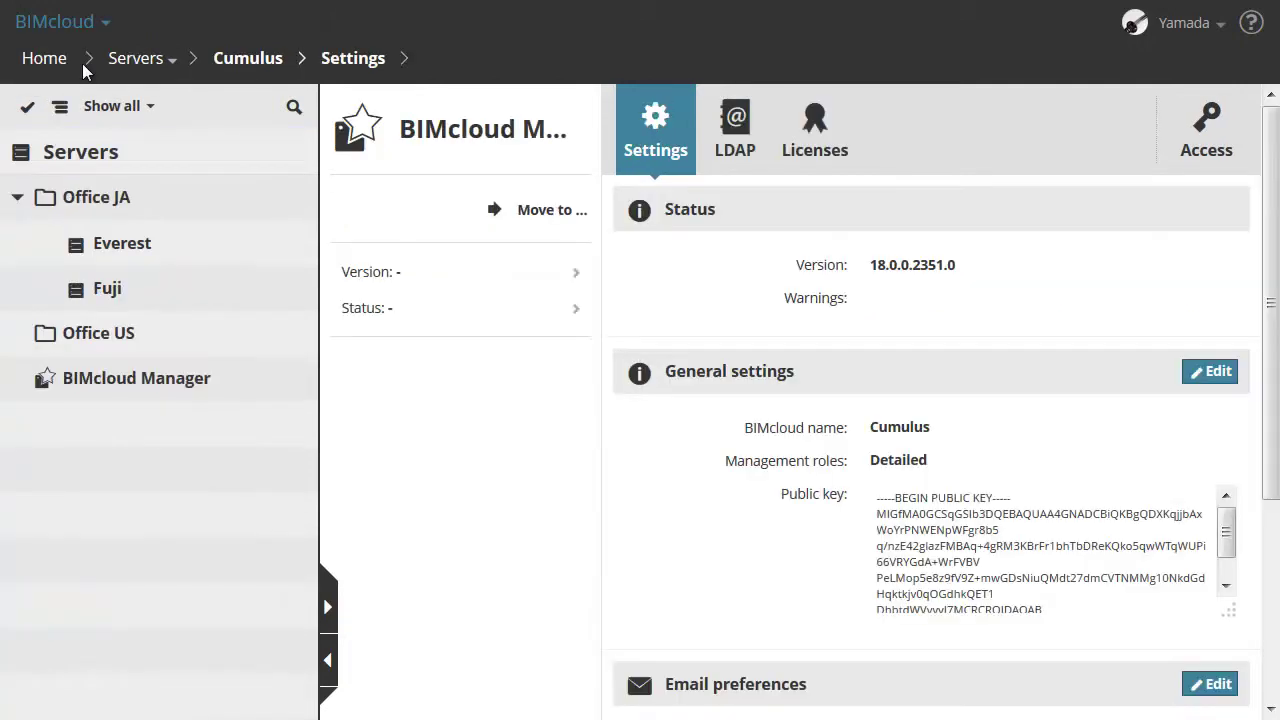
click(735, 128)
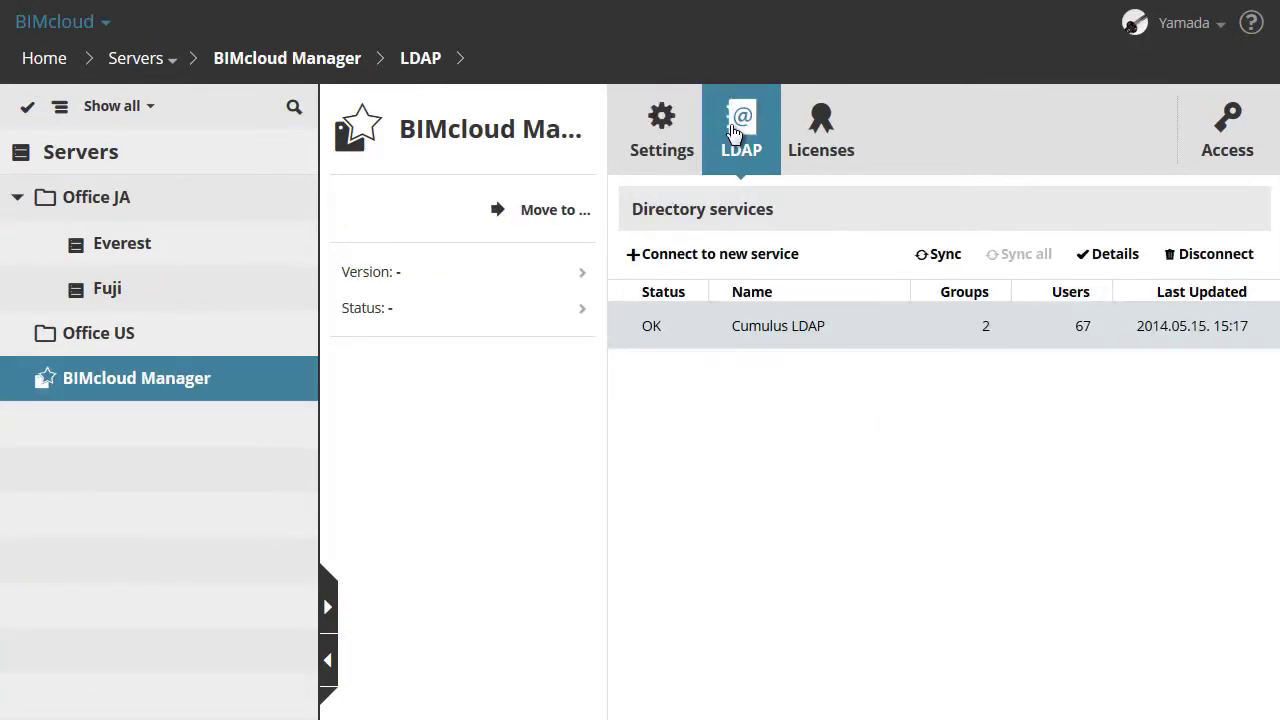
click(1133, 260)
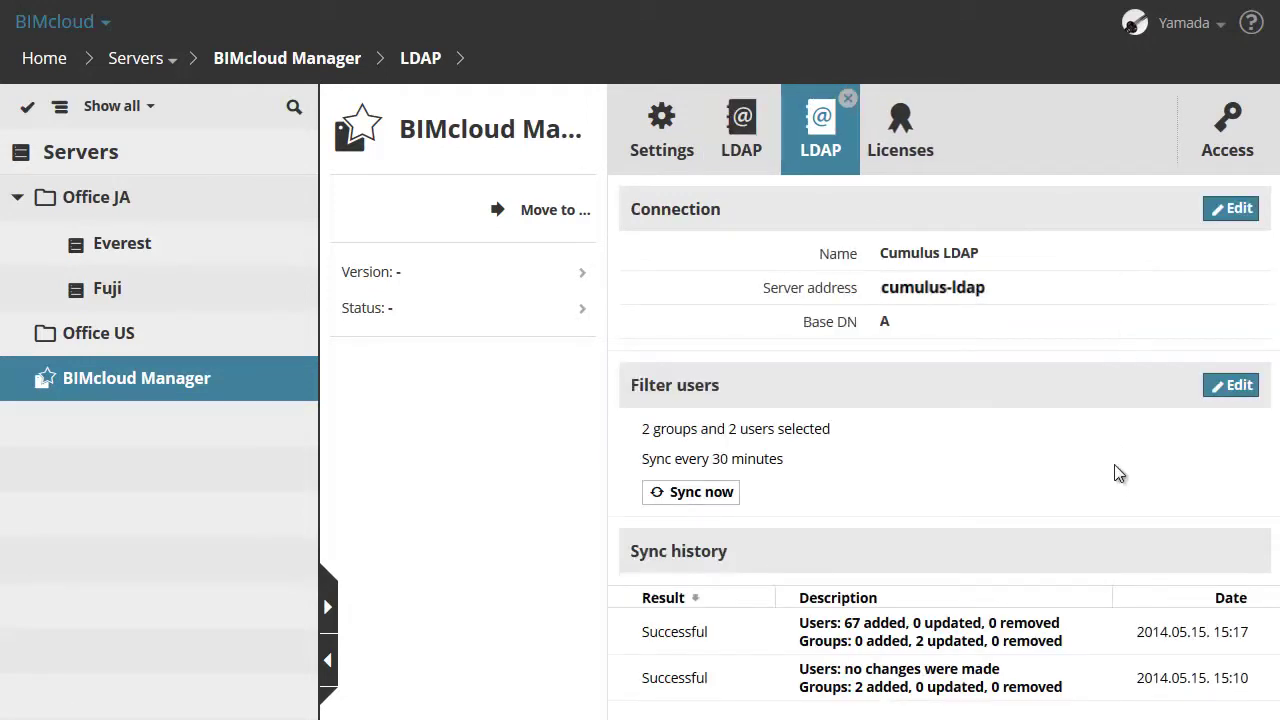
Edit the user filter's selection, adding three more individual users from the directory and deselecting the first of the two previously chosen users
click(1240, 386)
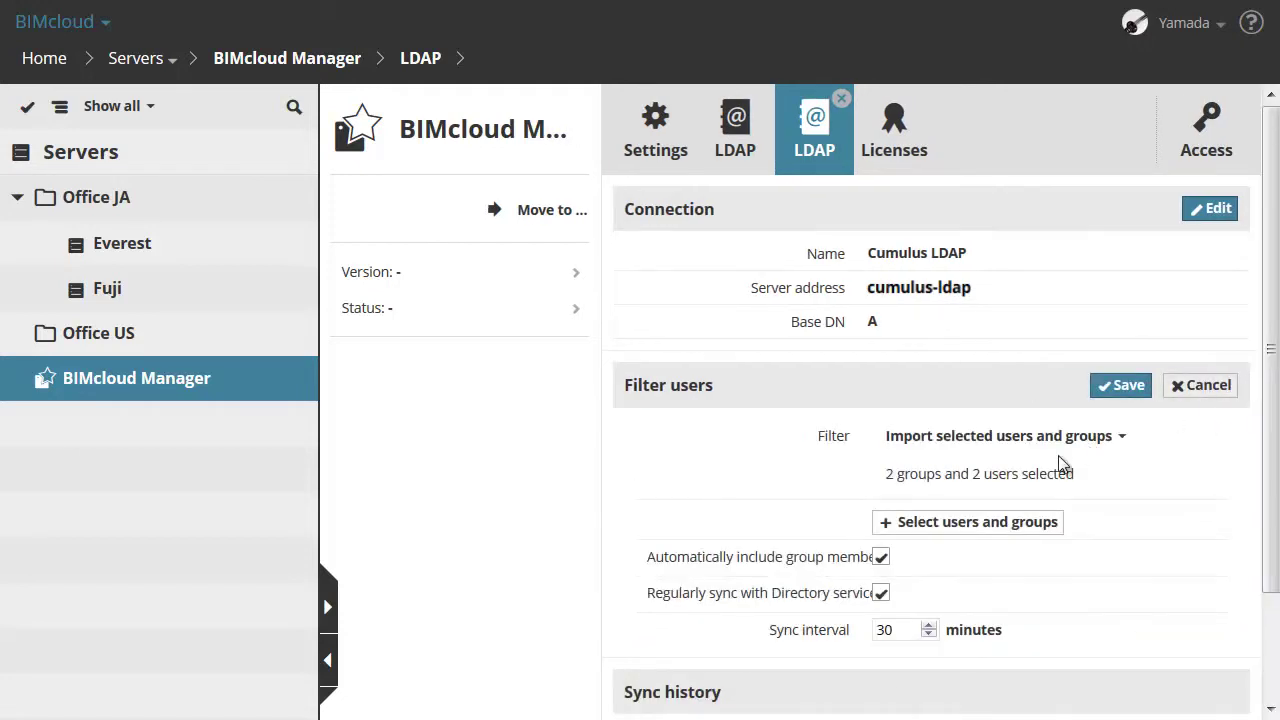
click(1035, 525)
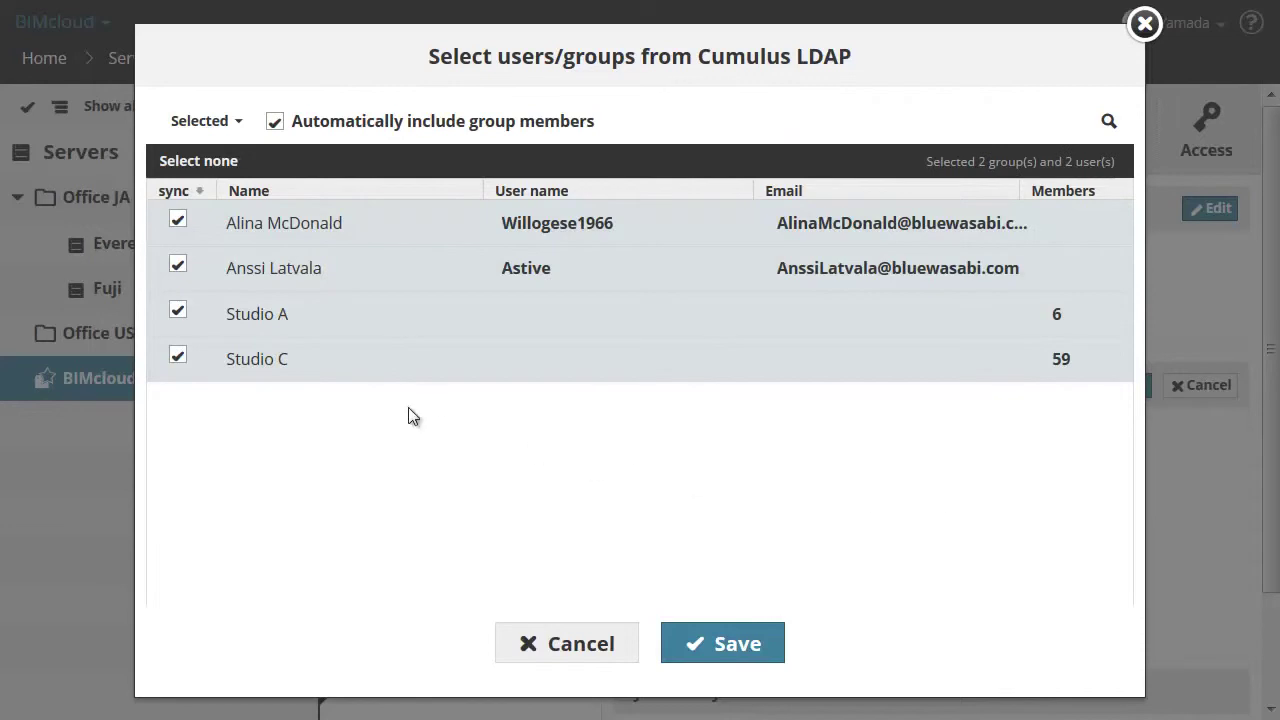
click(242, 122)
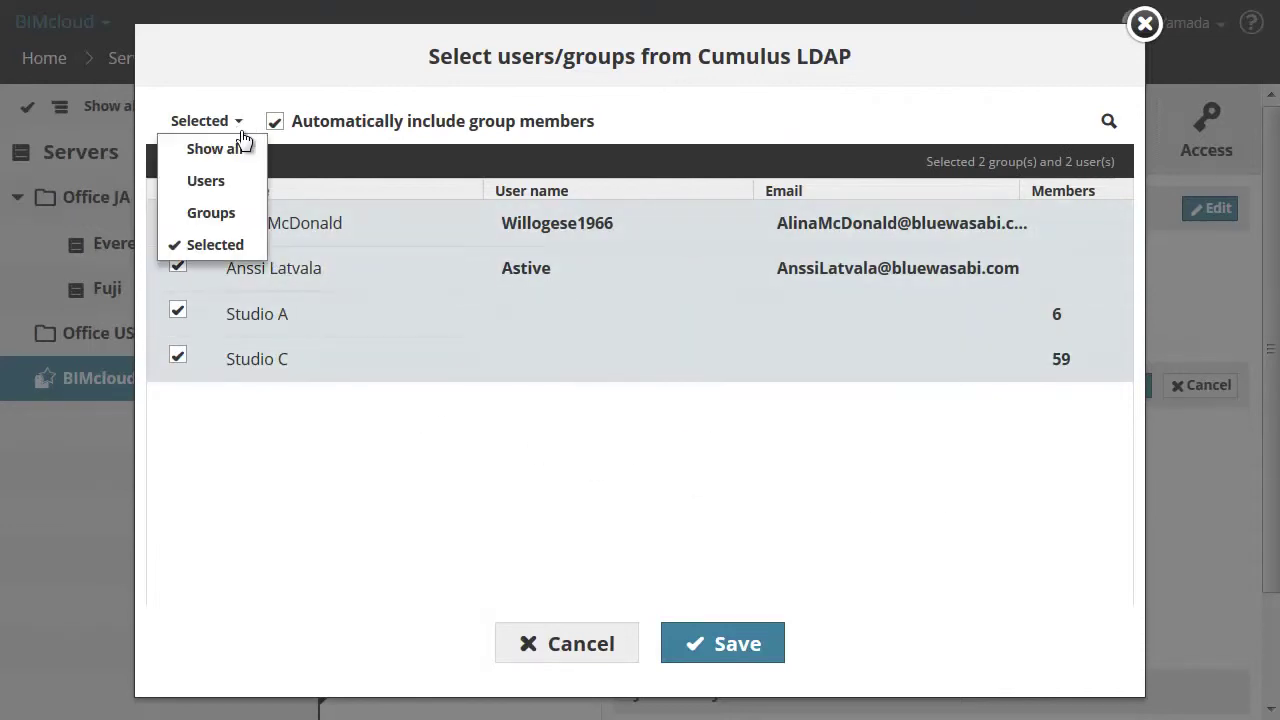
click(205, 180)
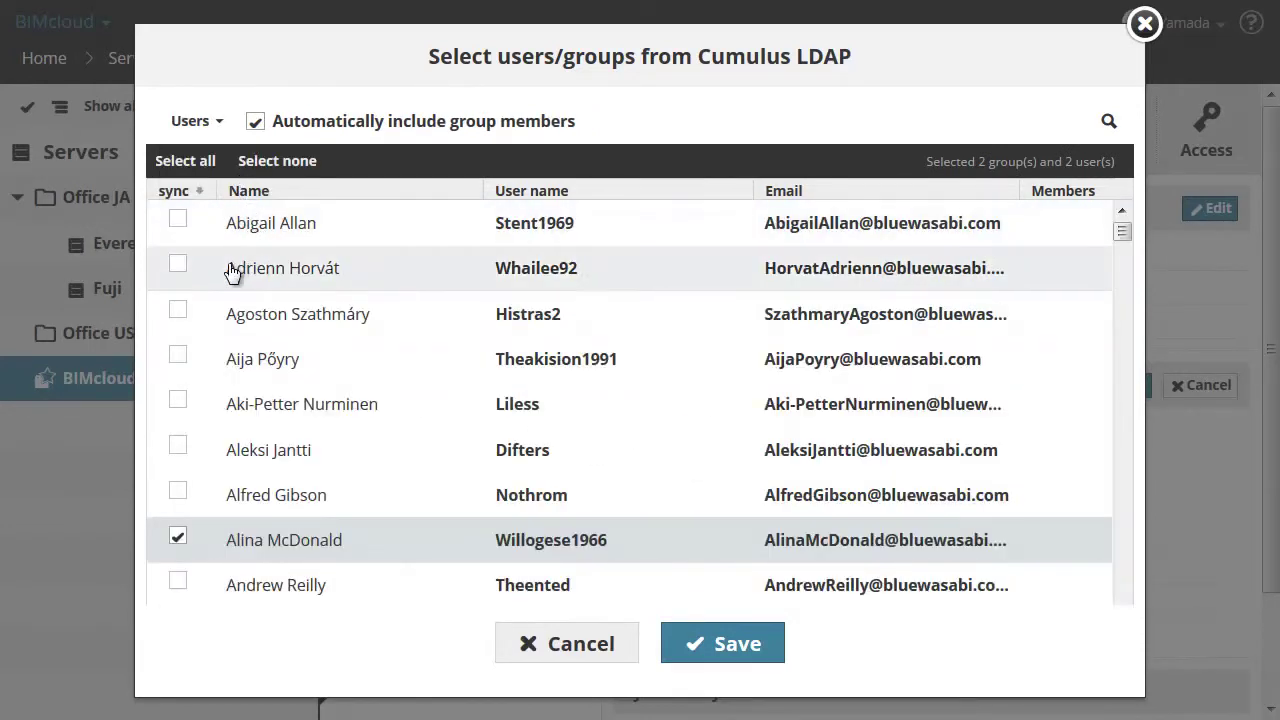
click(179, 356)
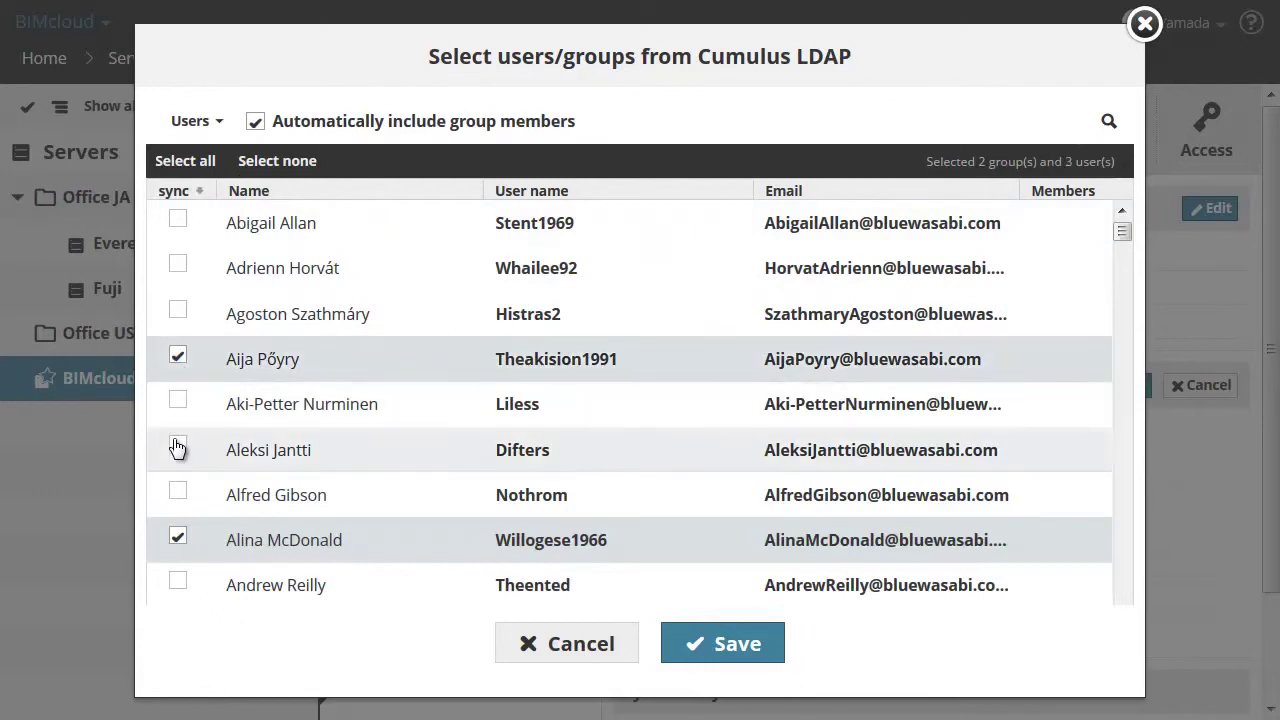
click(178, 450)
scroll(200, 440, down, 5)
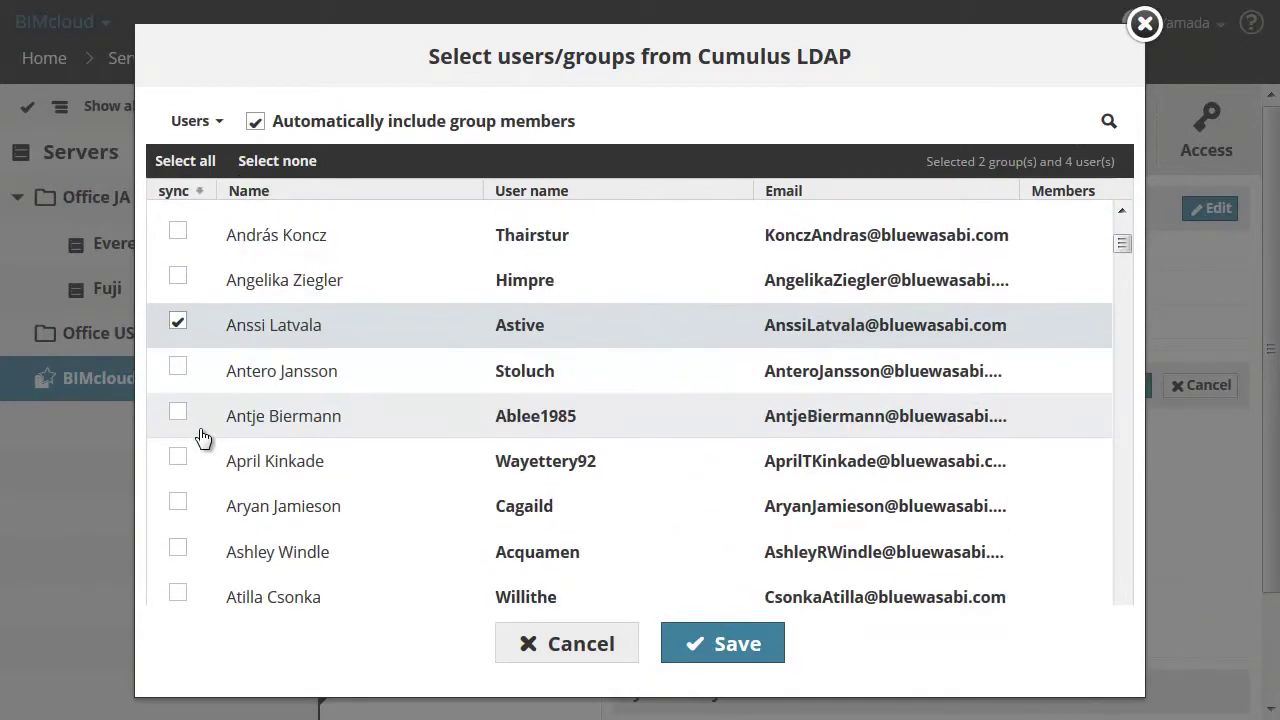
scroll(190, 440, down, 2)
click(178, 397)
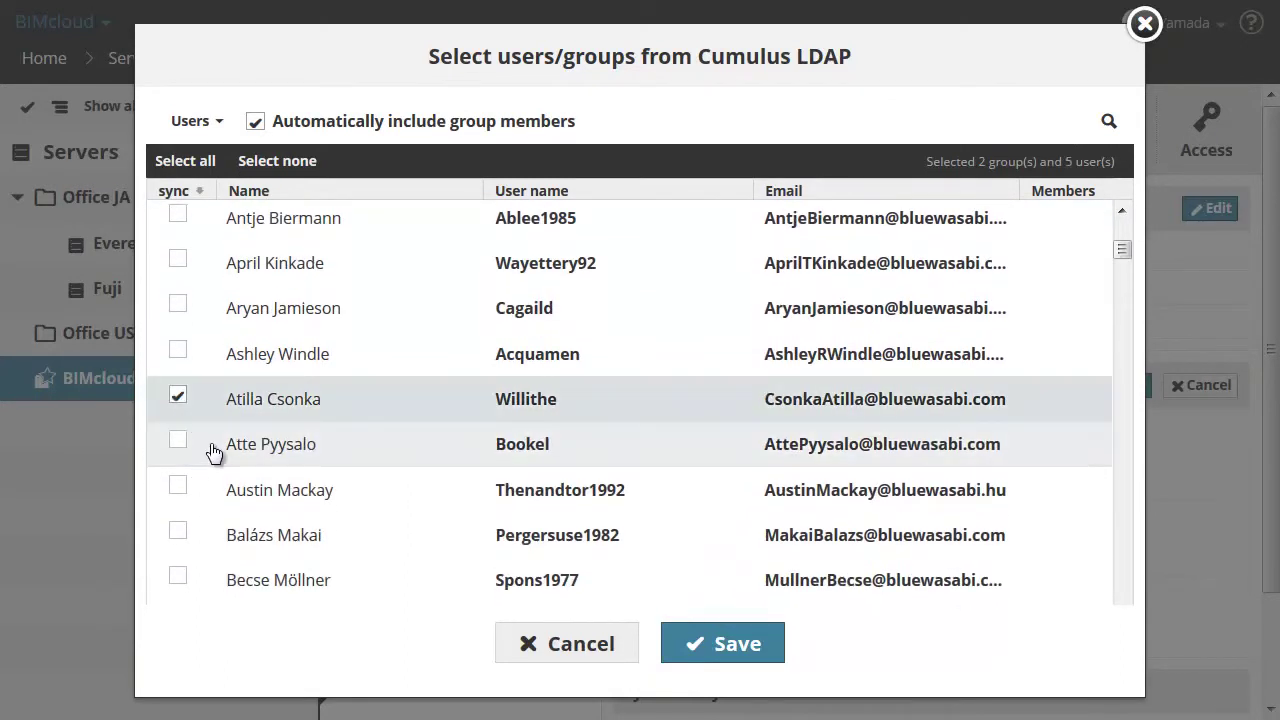
scroll(215, 457, up, 9)
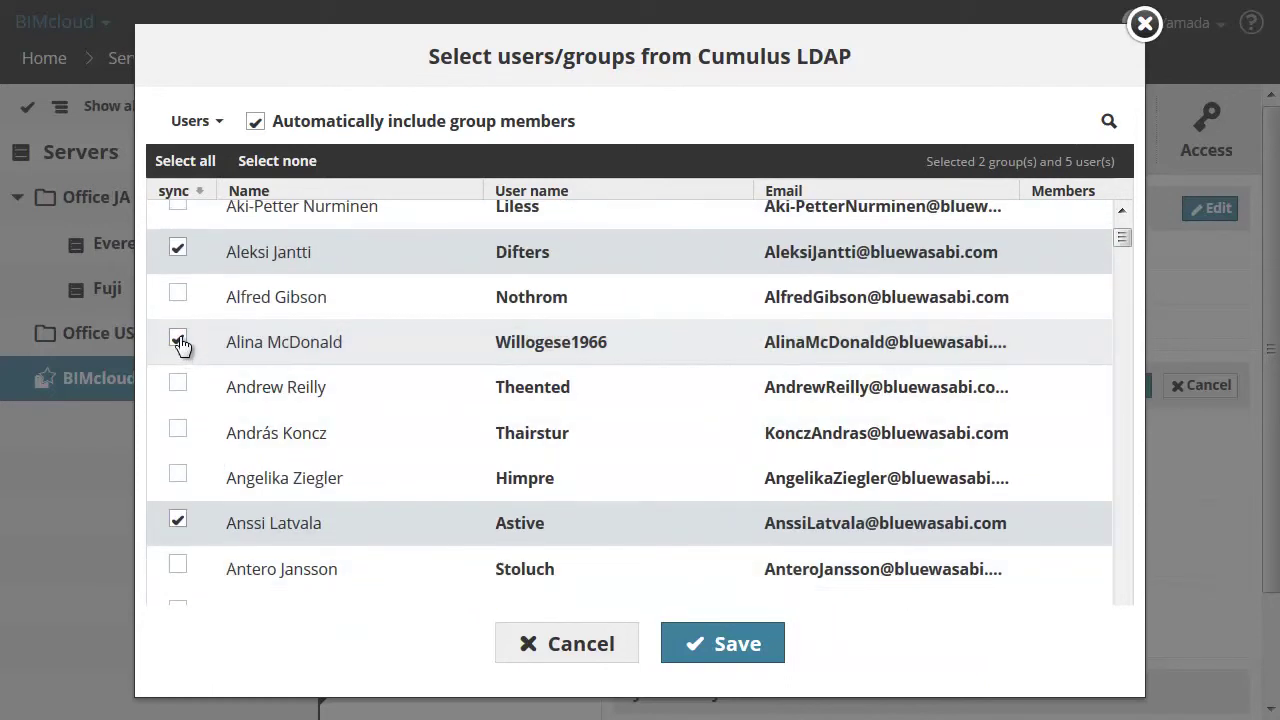
click(178, 342)
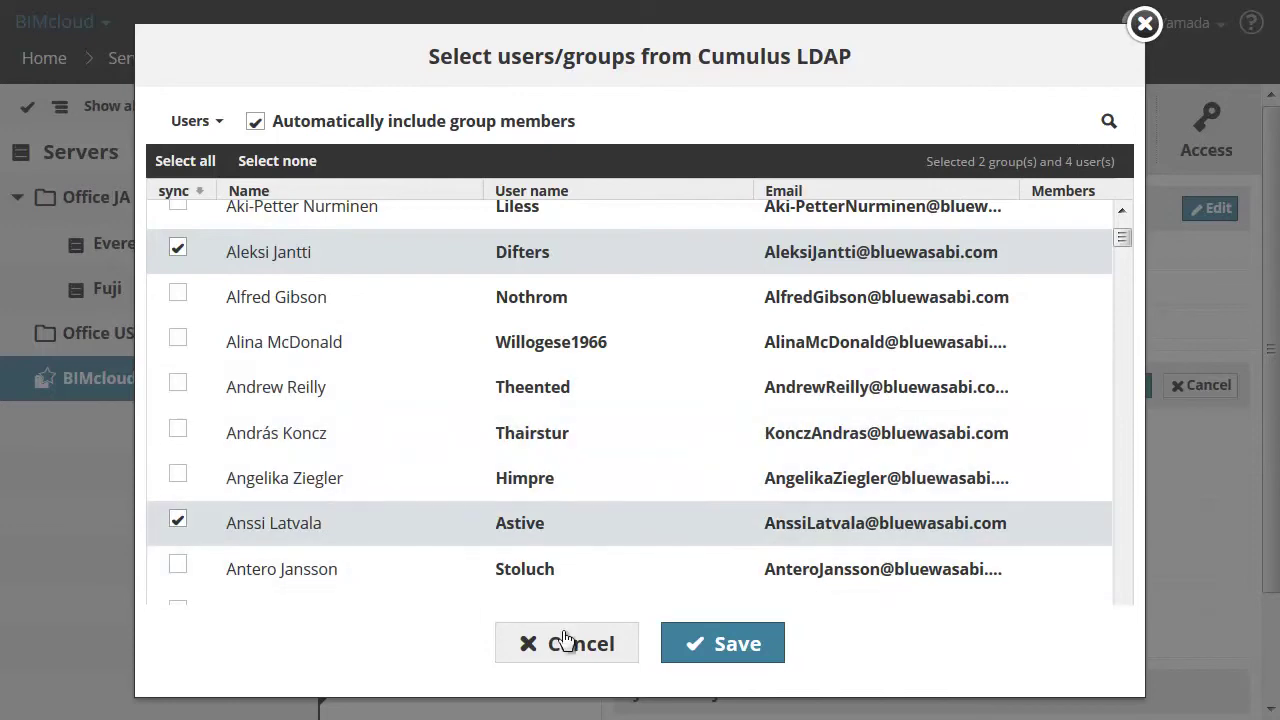
Save the updated selection and the user filter, and sync the directory immediately
click(777, 648)
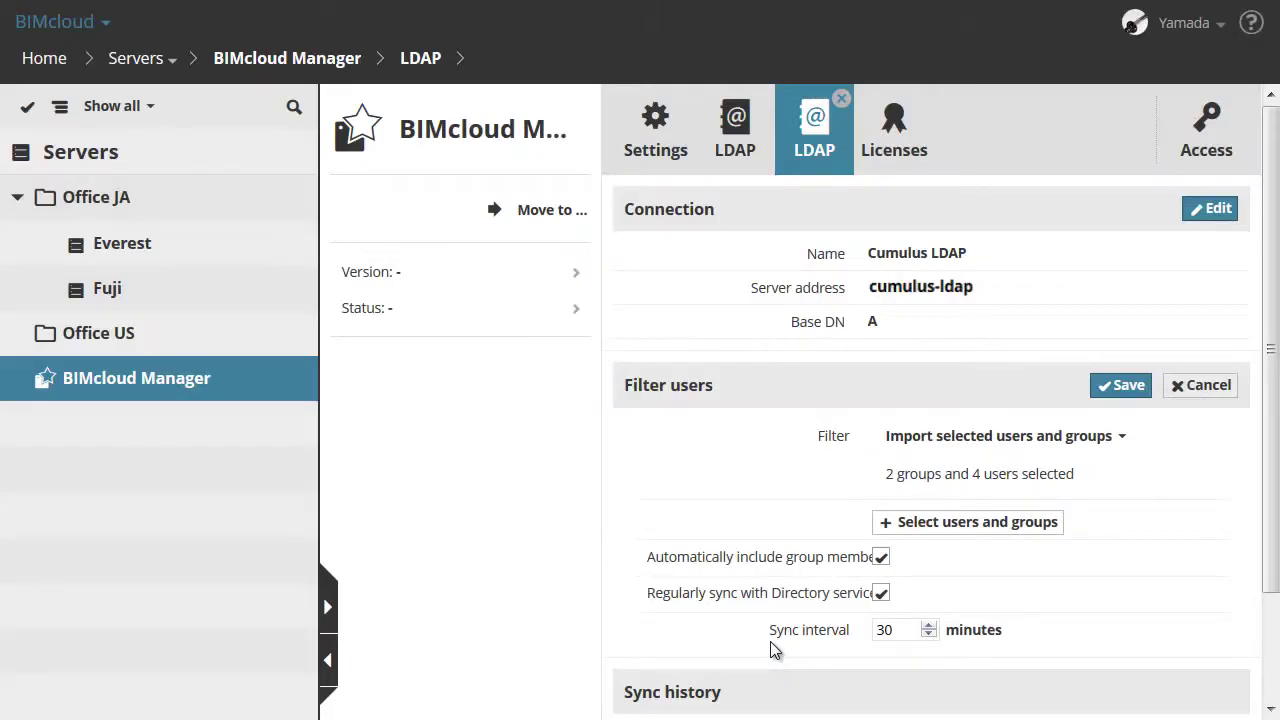
click(1148, 390)
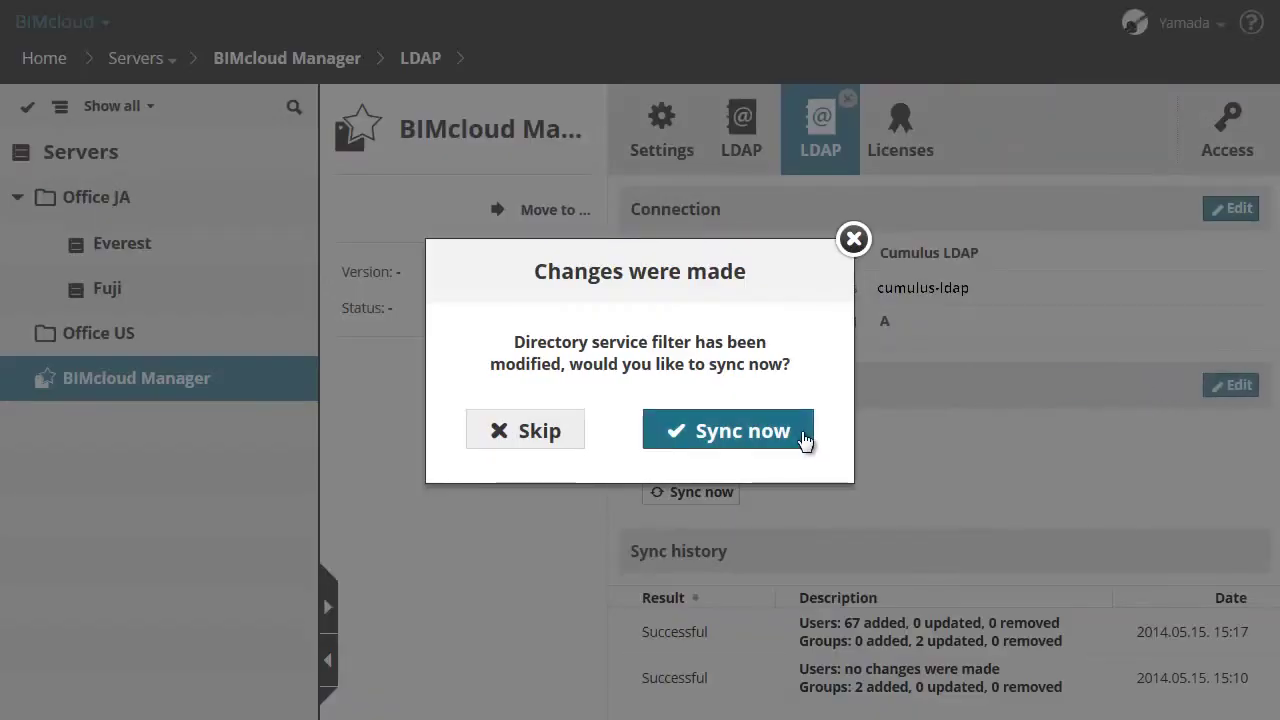
click(805, 438)
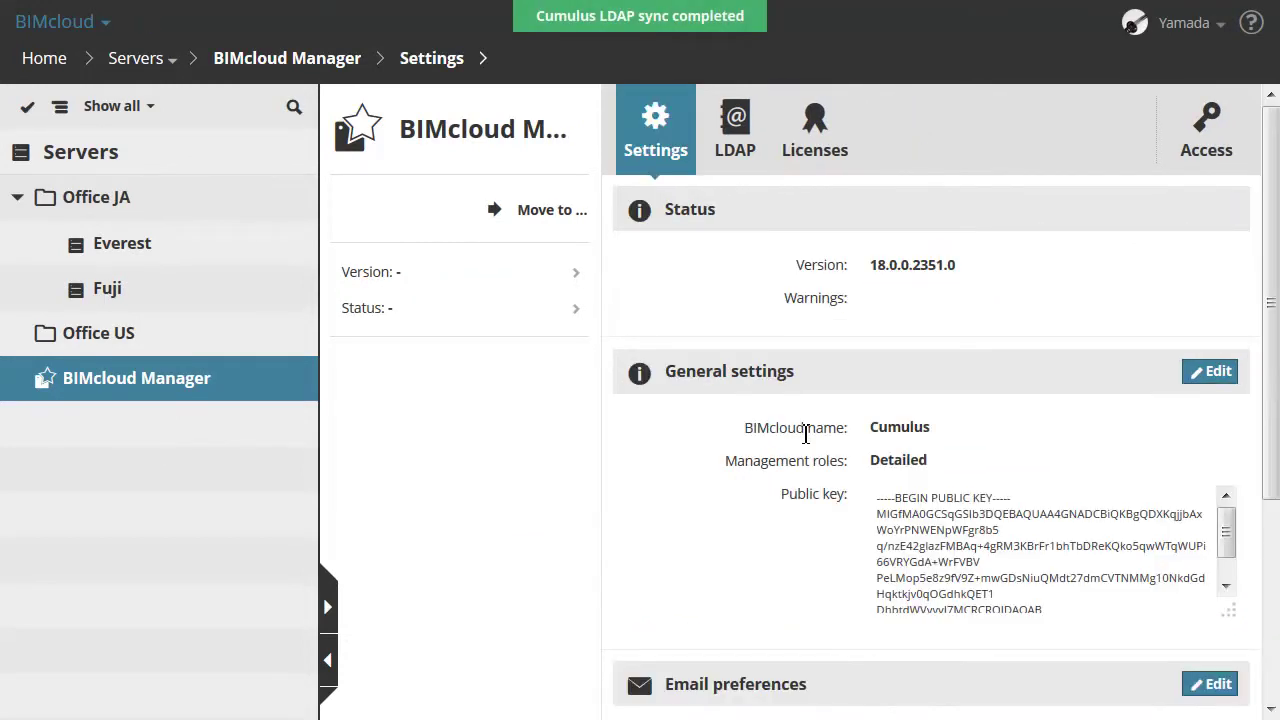
Disconnect the Cumulus LDAP directory service with the option to remove its groups and users from BIMcloud
click(754, 160)
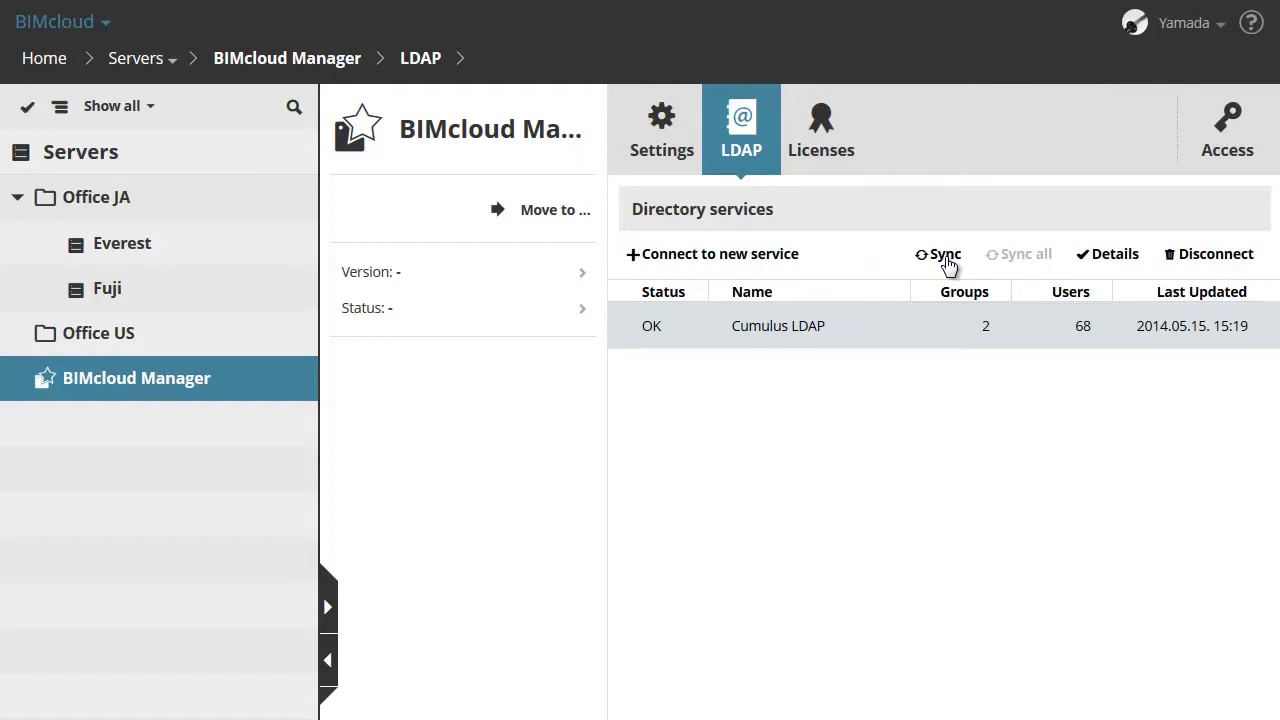
click(1213, 258)
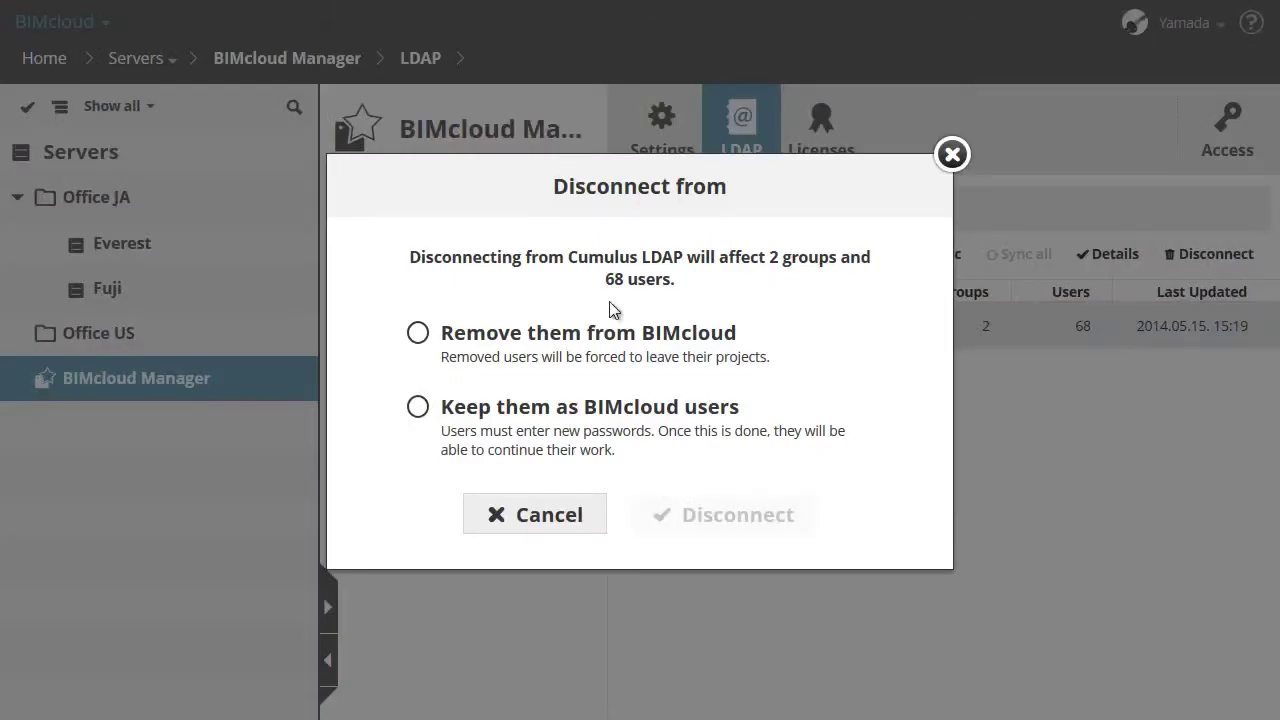
click(424, 336)
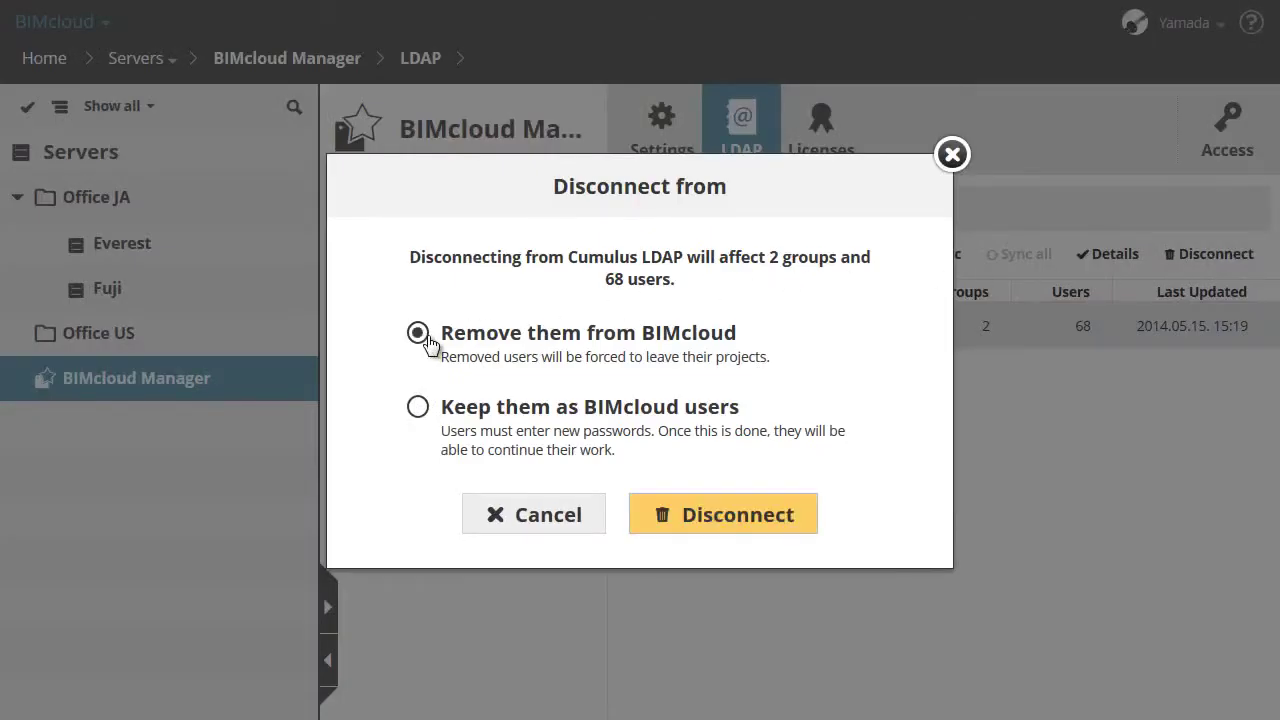
click(418, 408)
click(420, 334)
click(799, 524)
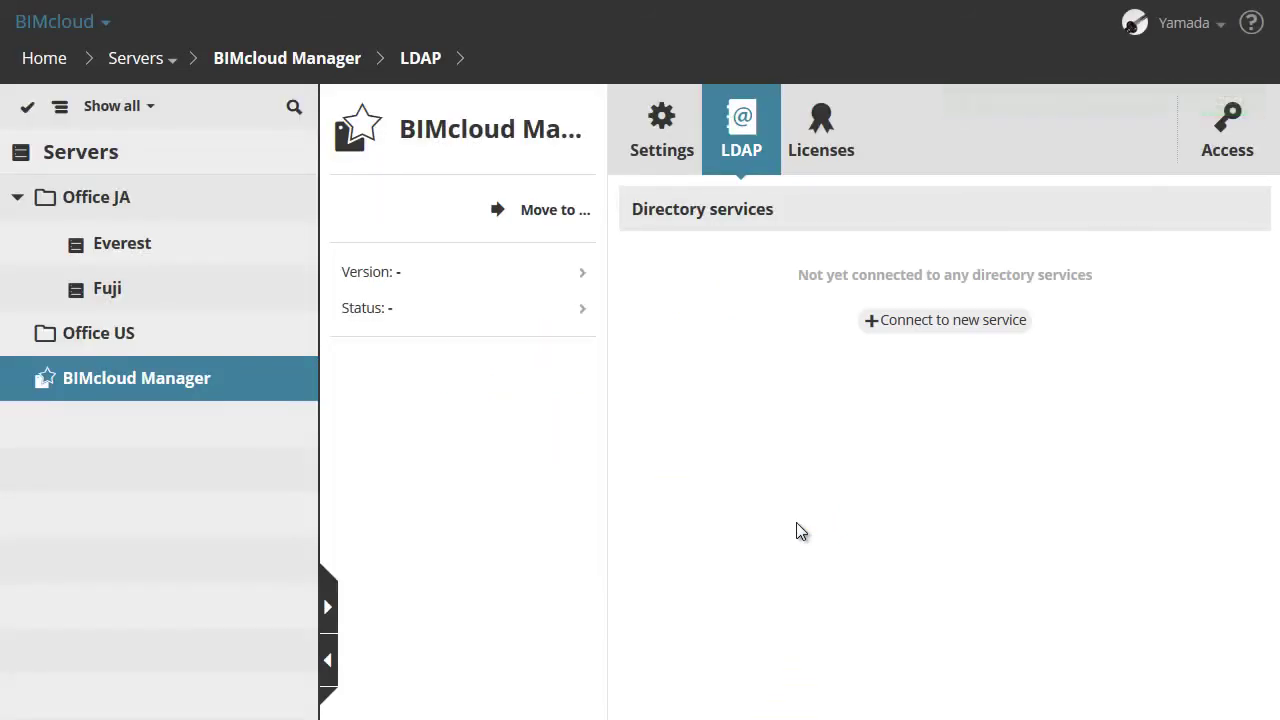
Open the Users page and check the list for the groups and users of the disconnected directory
click(174, 62)
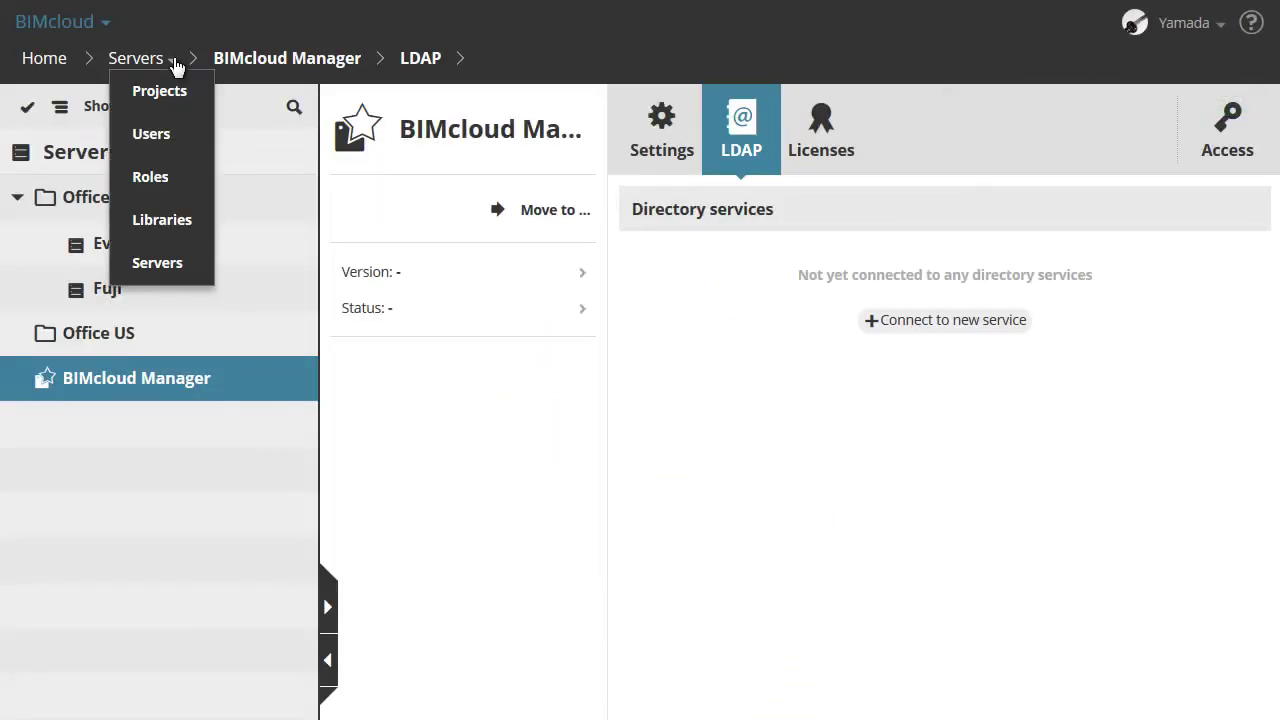
click(181, 141)
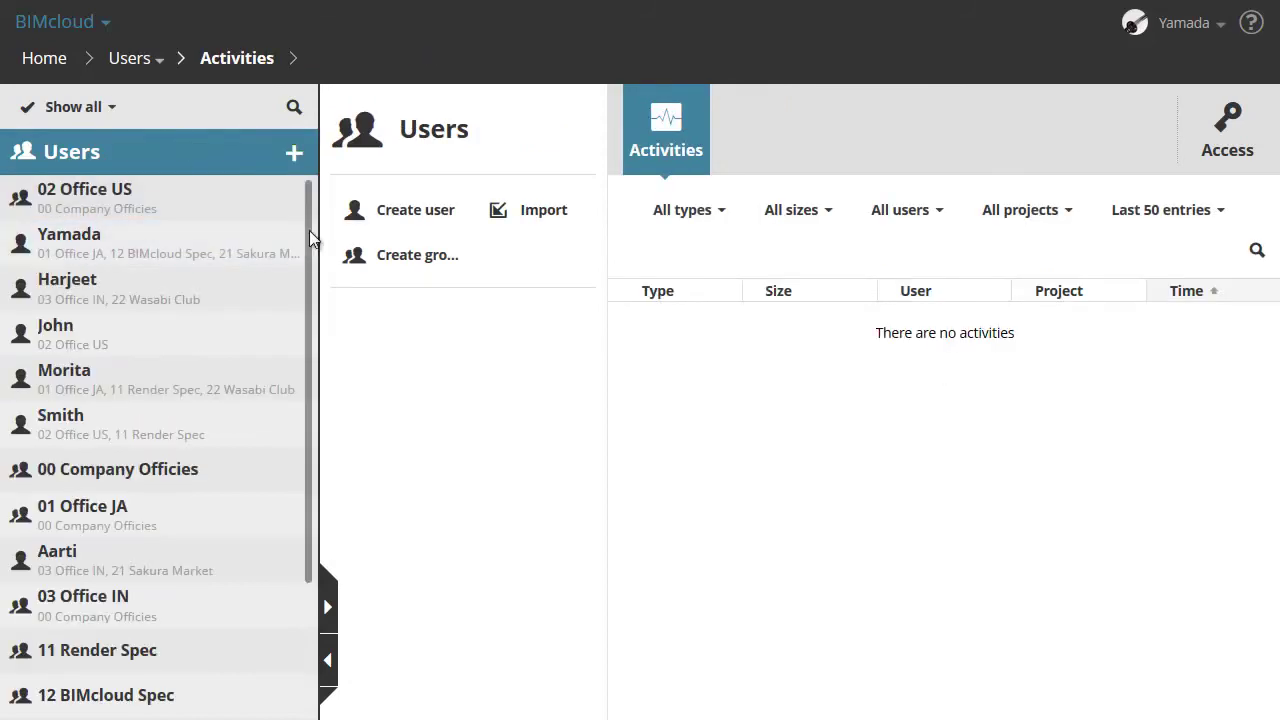
mouse_move(310, 238)
mouse_down()
mouse_move(312, 386)
mouse_move(323, 225)
mouse_up()
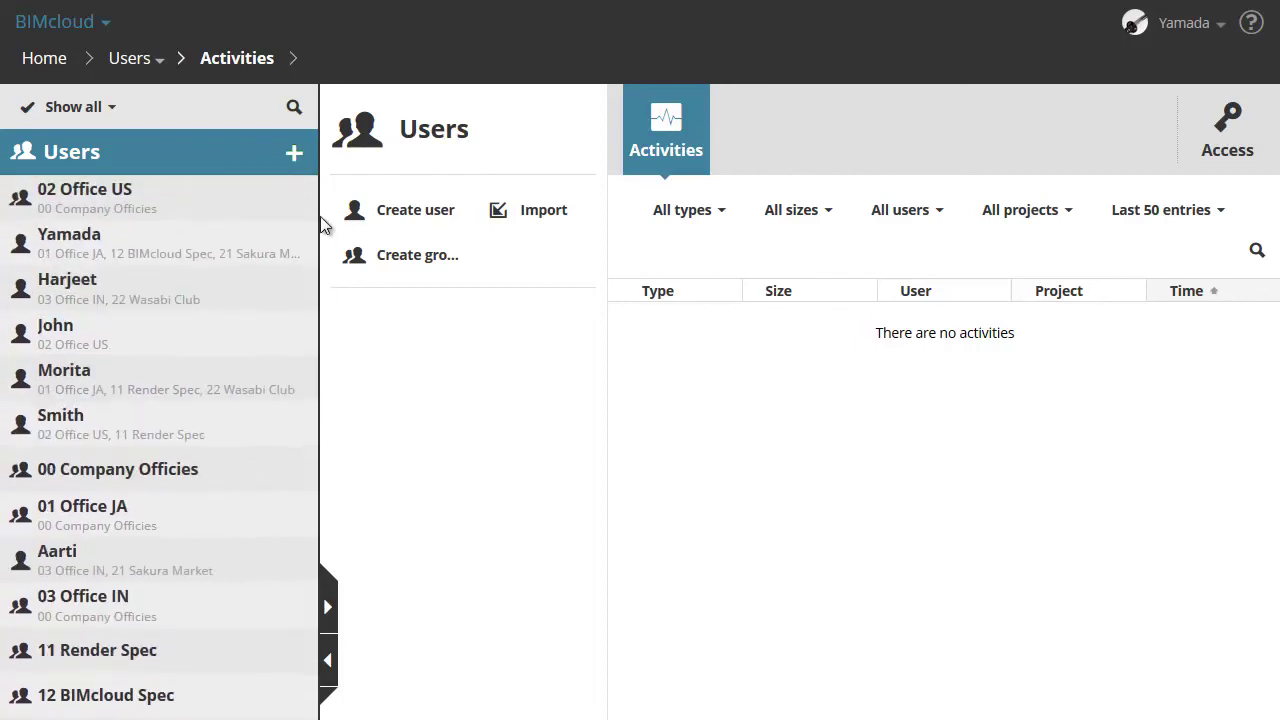